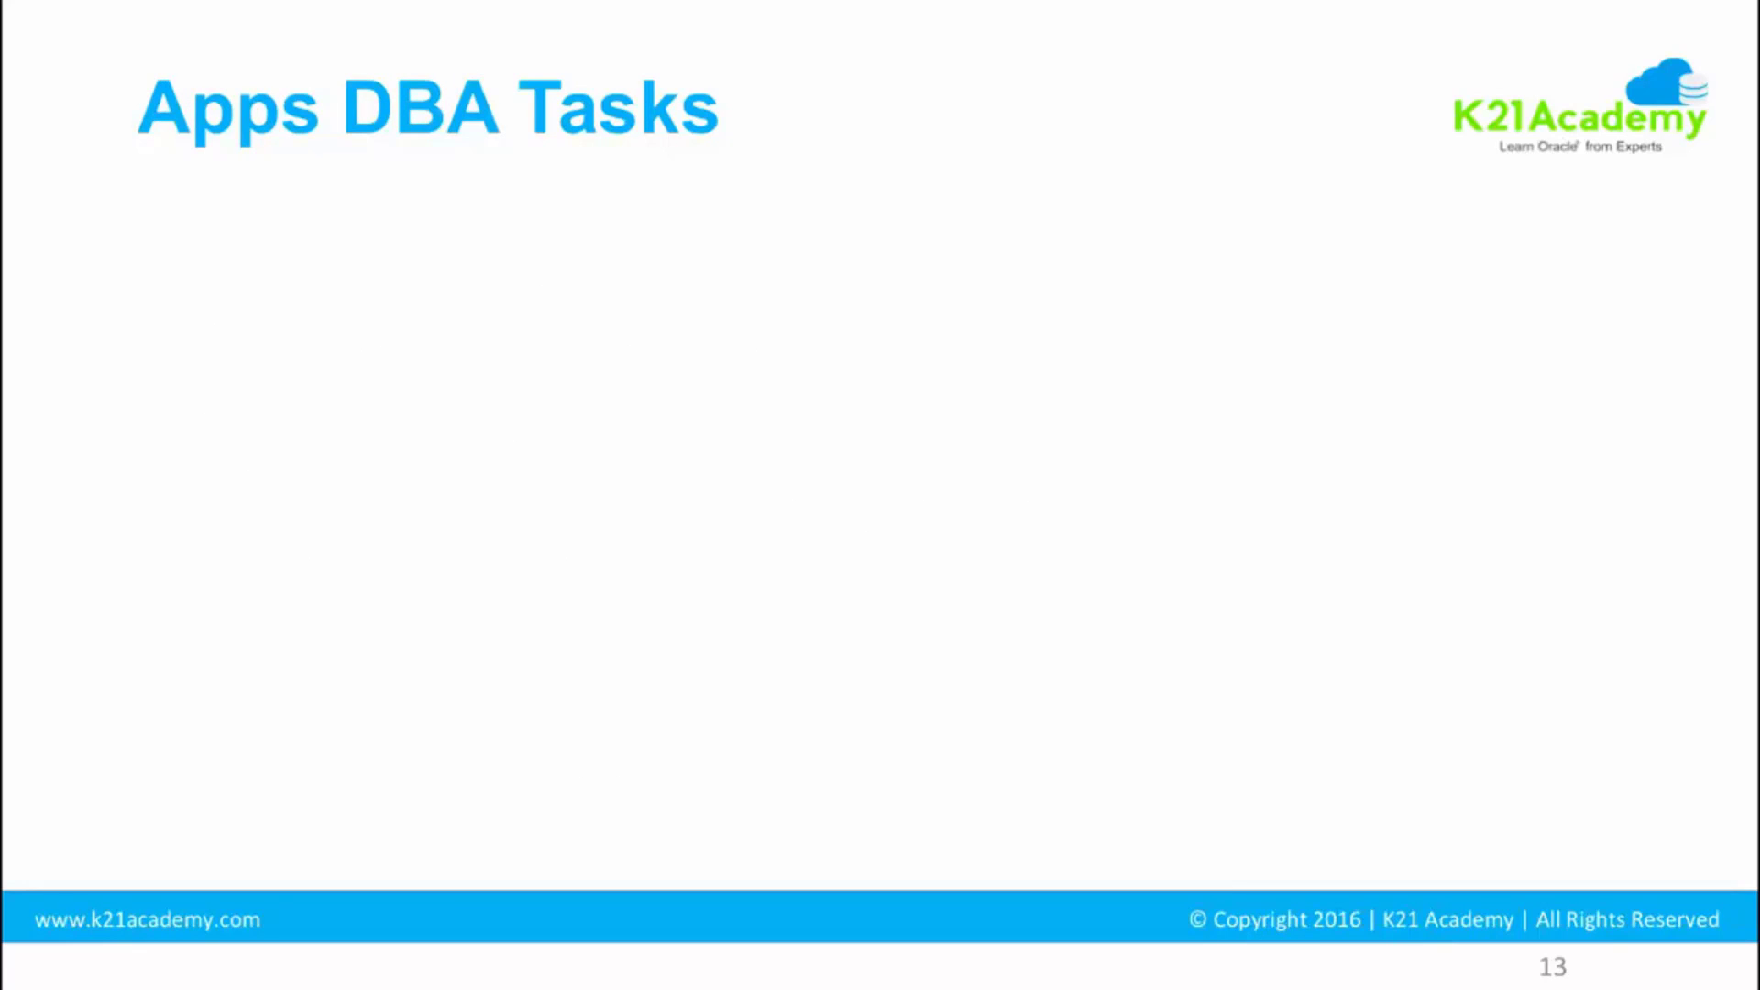
- Advance the slide, then load the ebs01 server address on port 8011 in Chrome
key("Right")
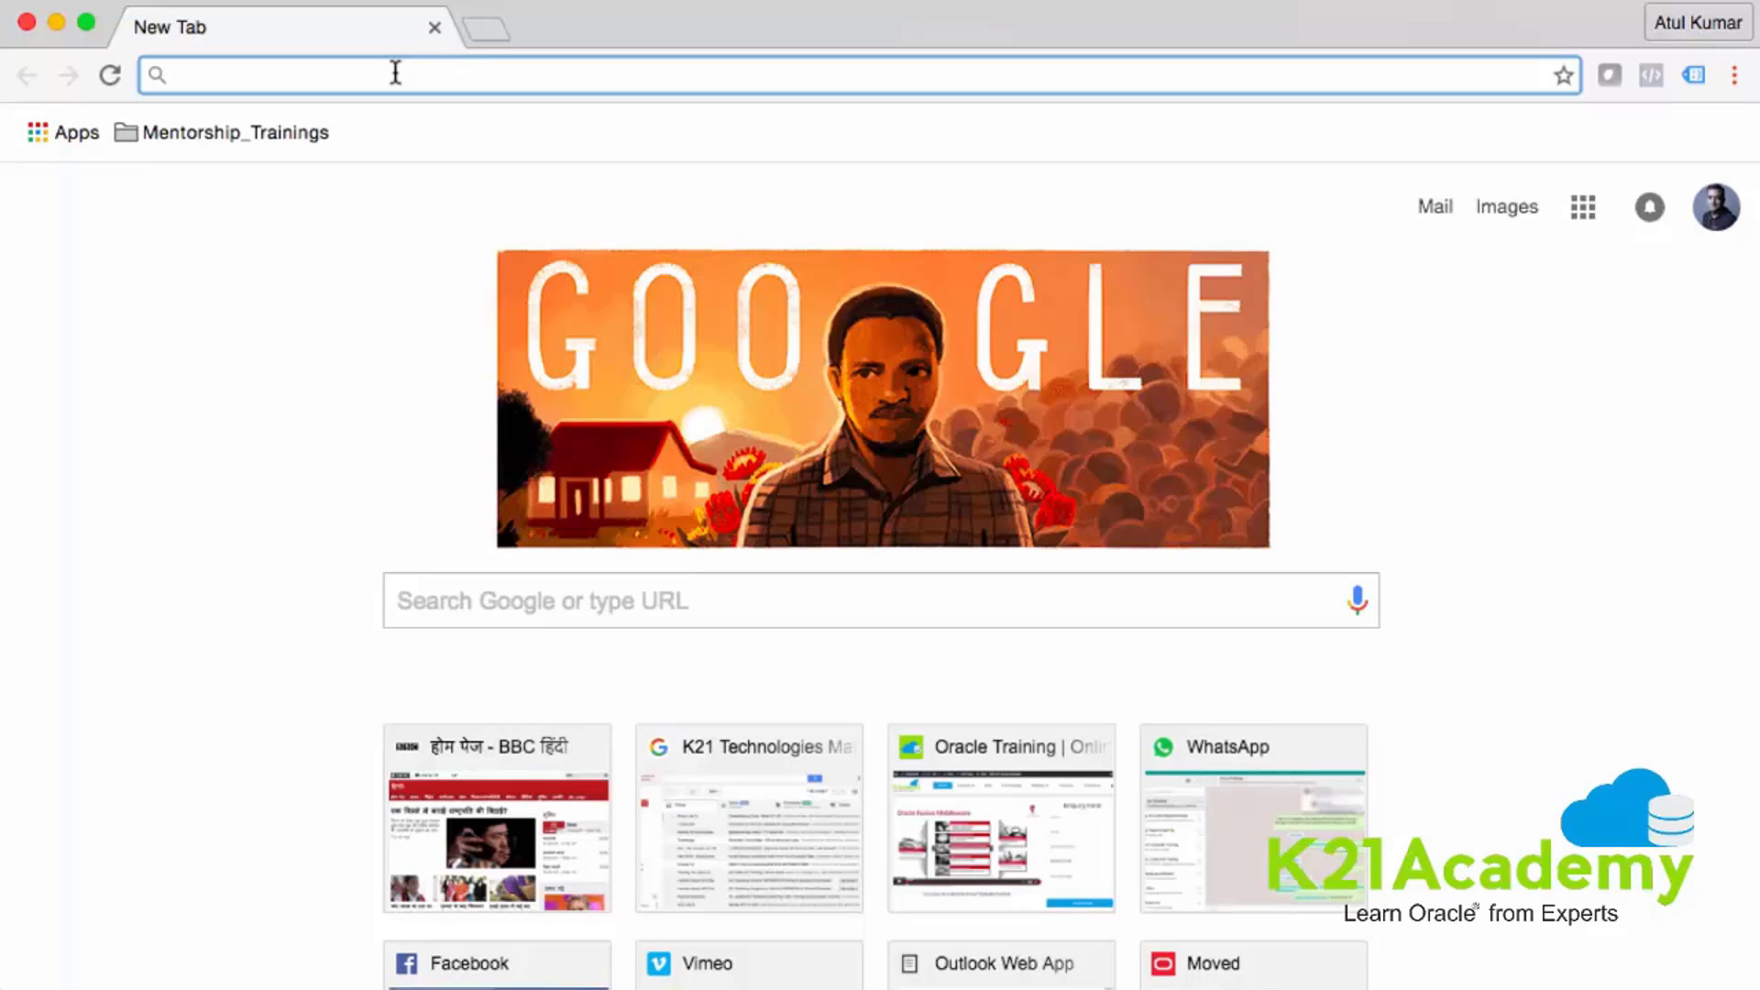
type("http:/")
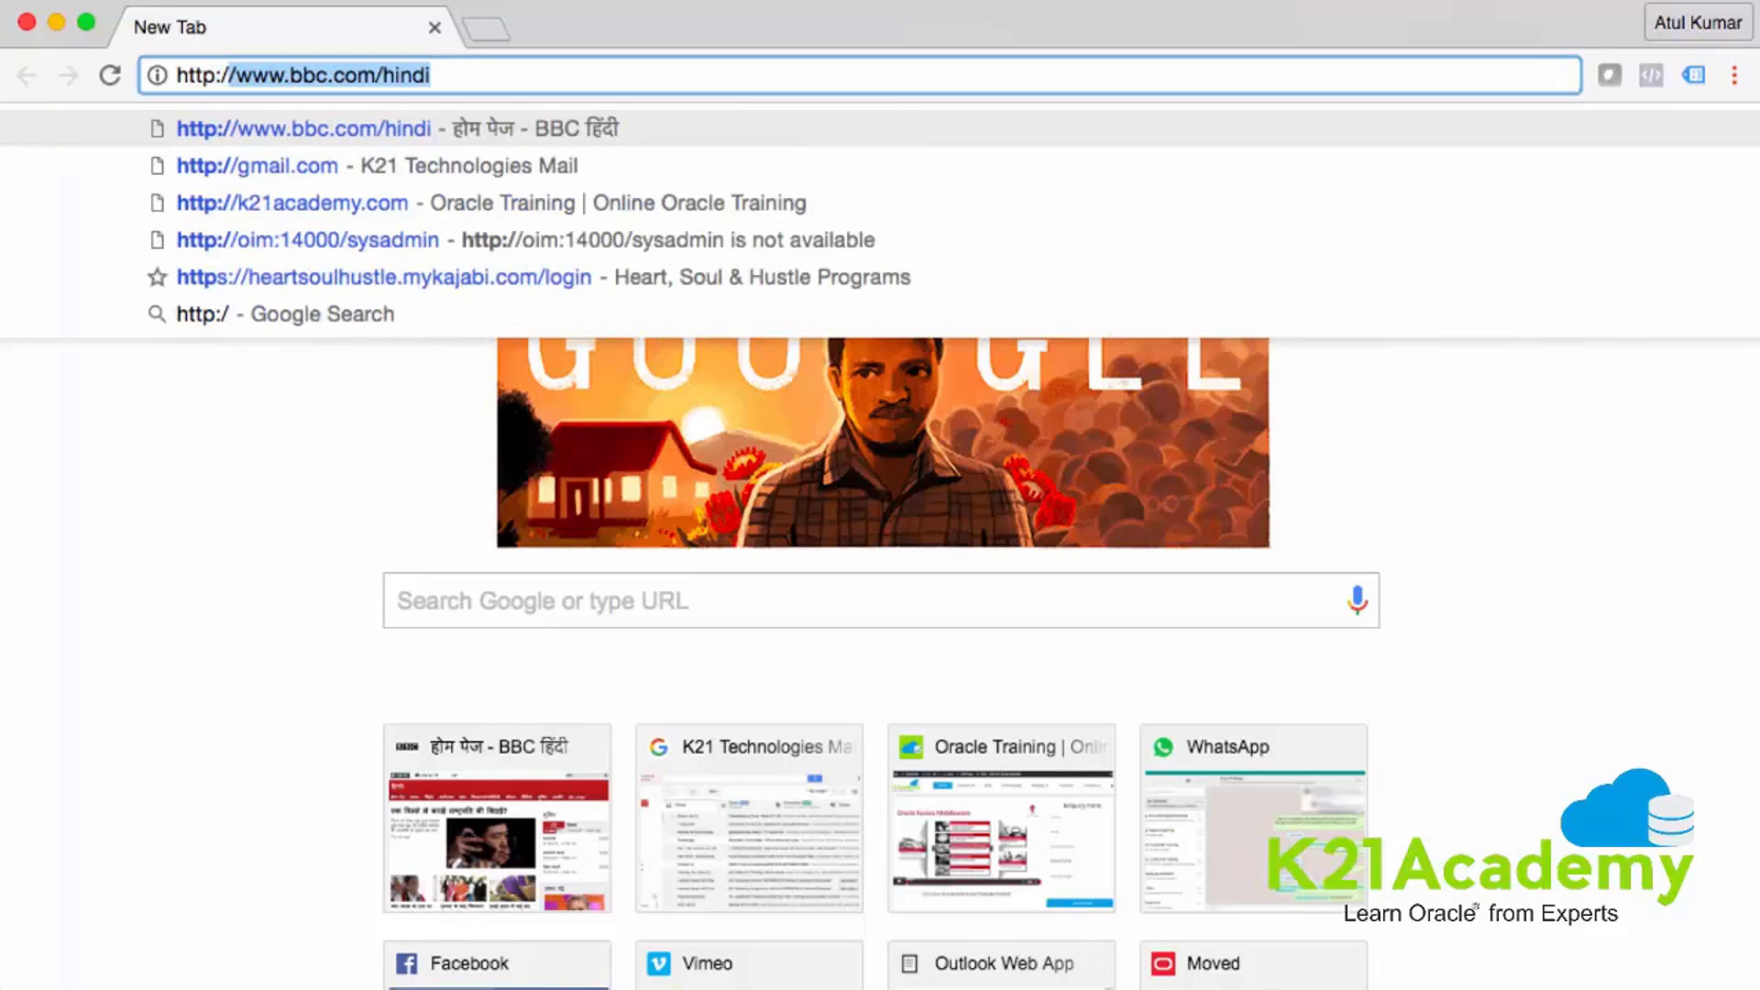
type("/")
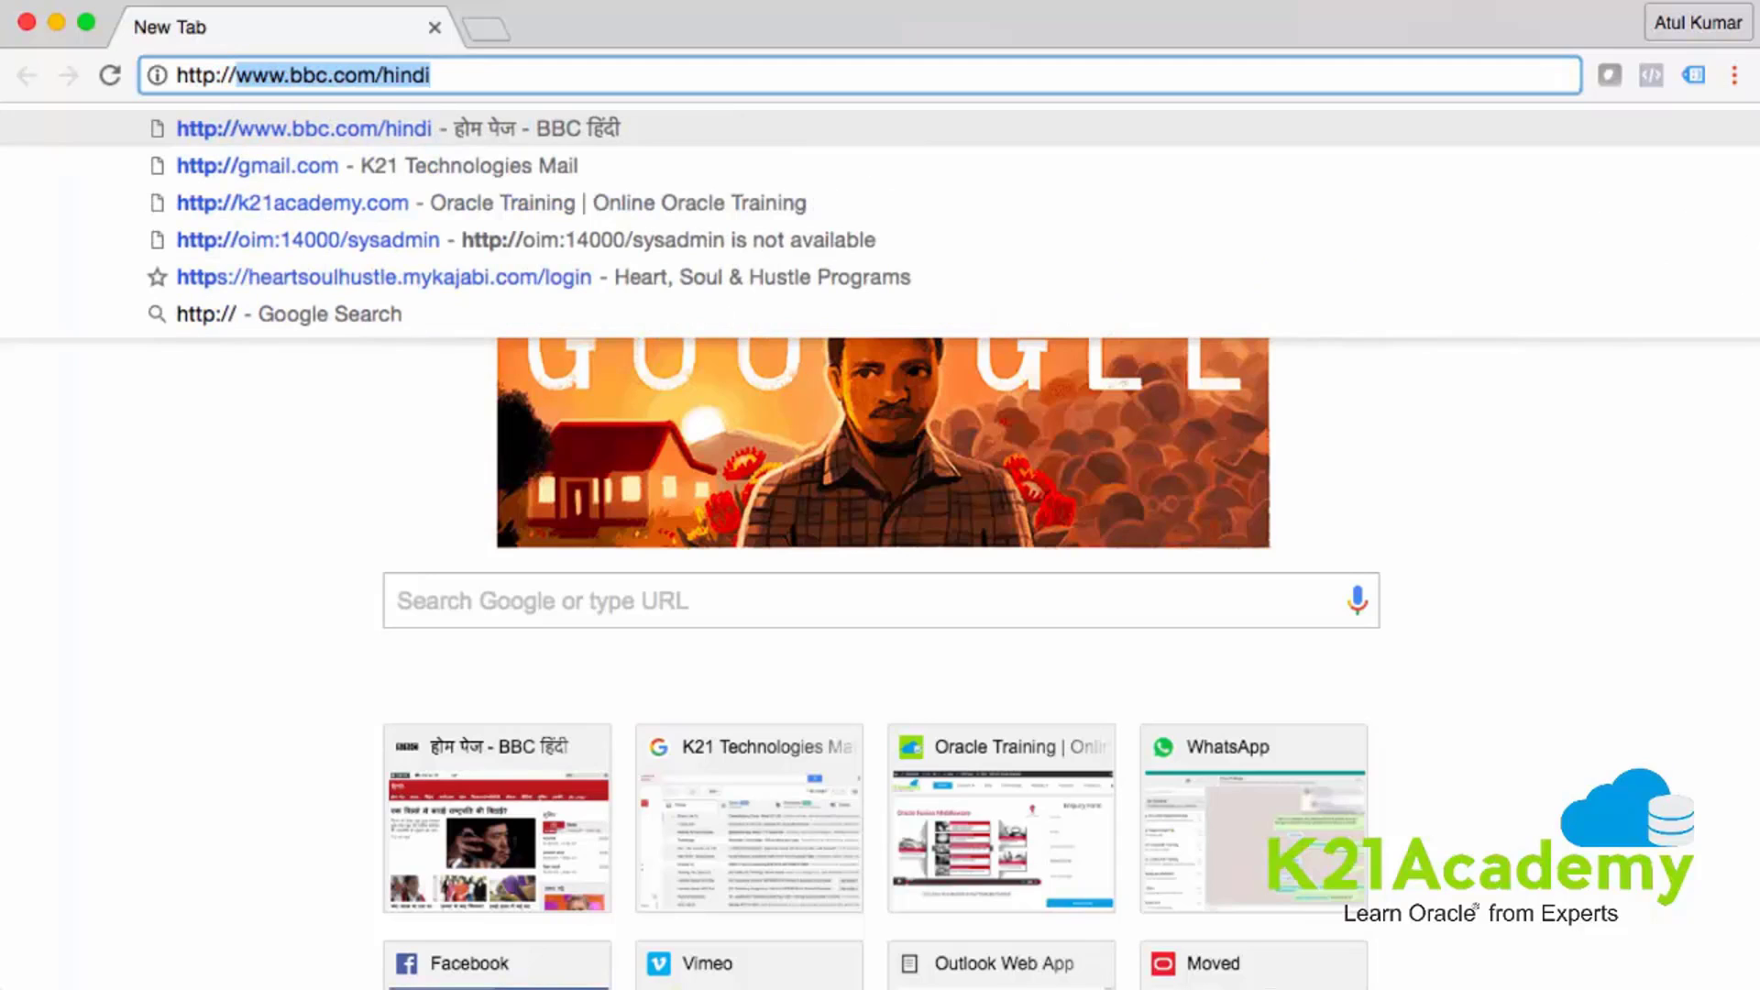
type("ebs01")
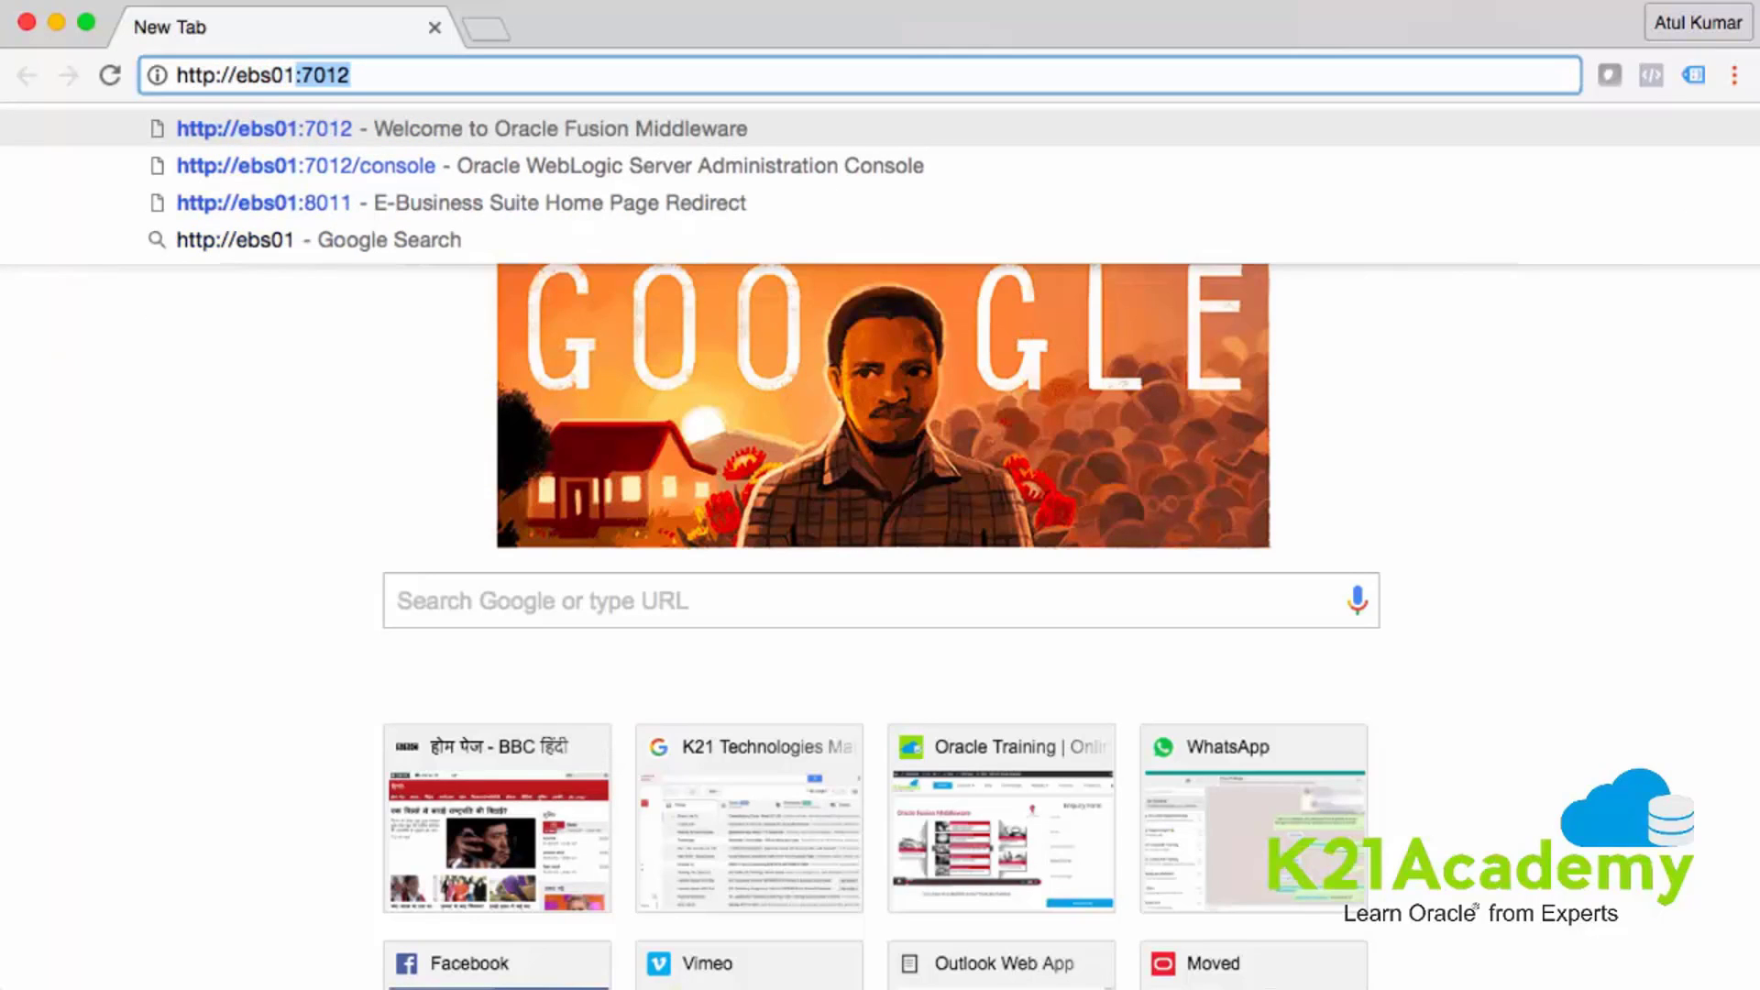
type(":80")
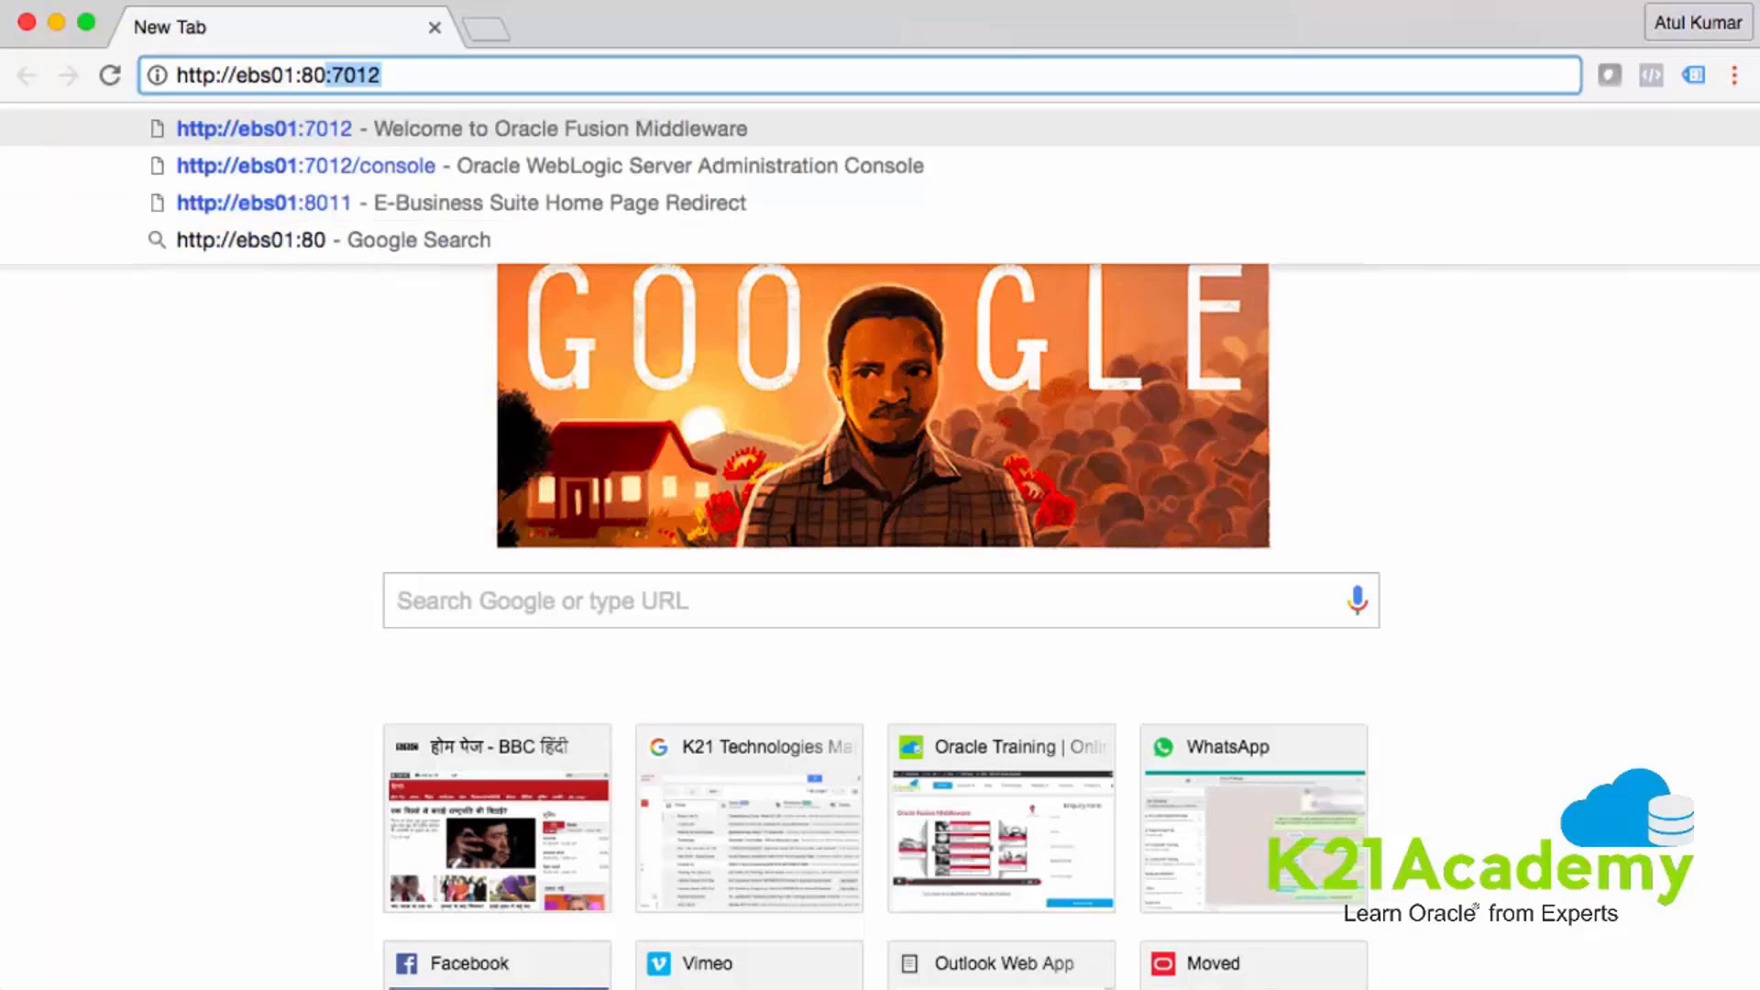
type("011")
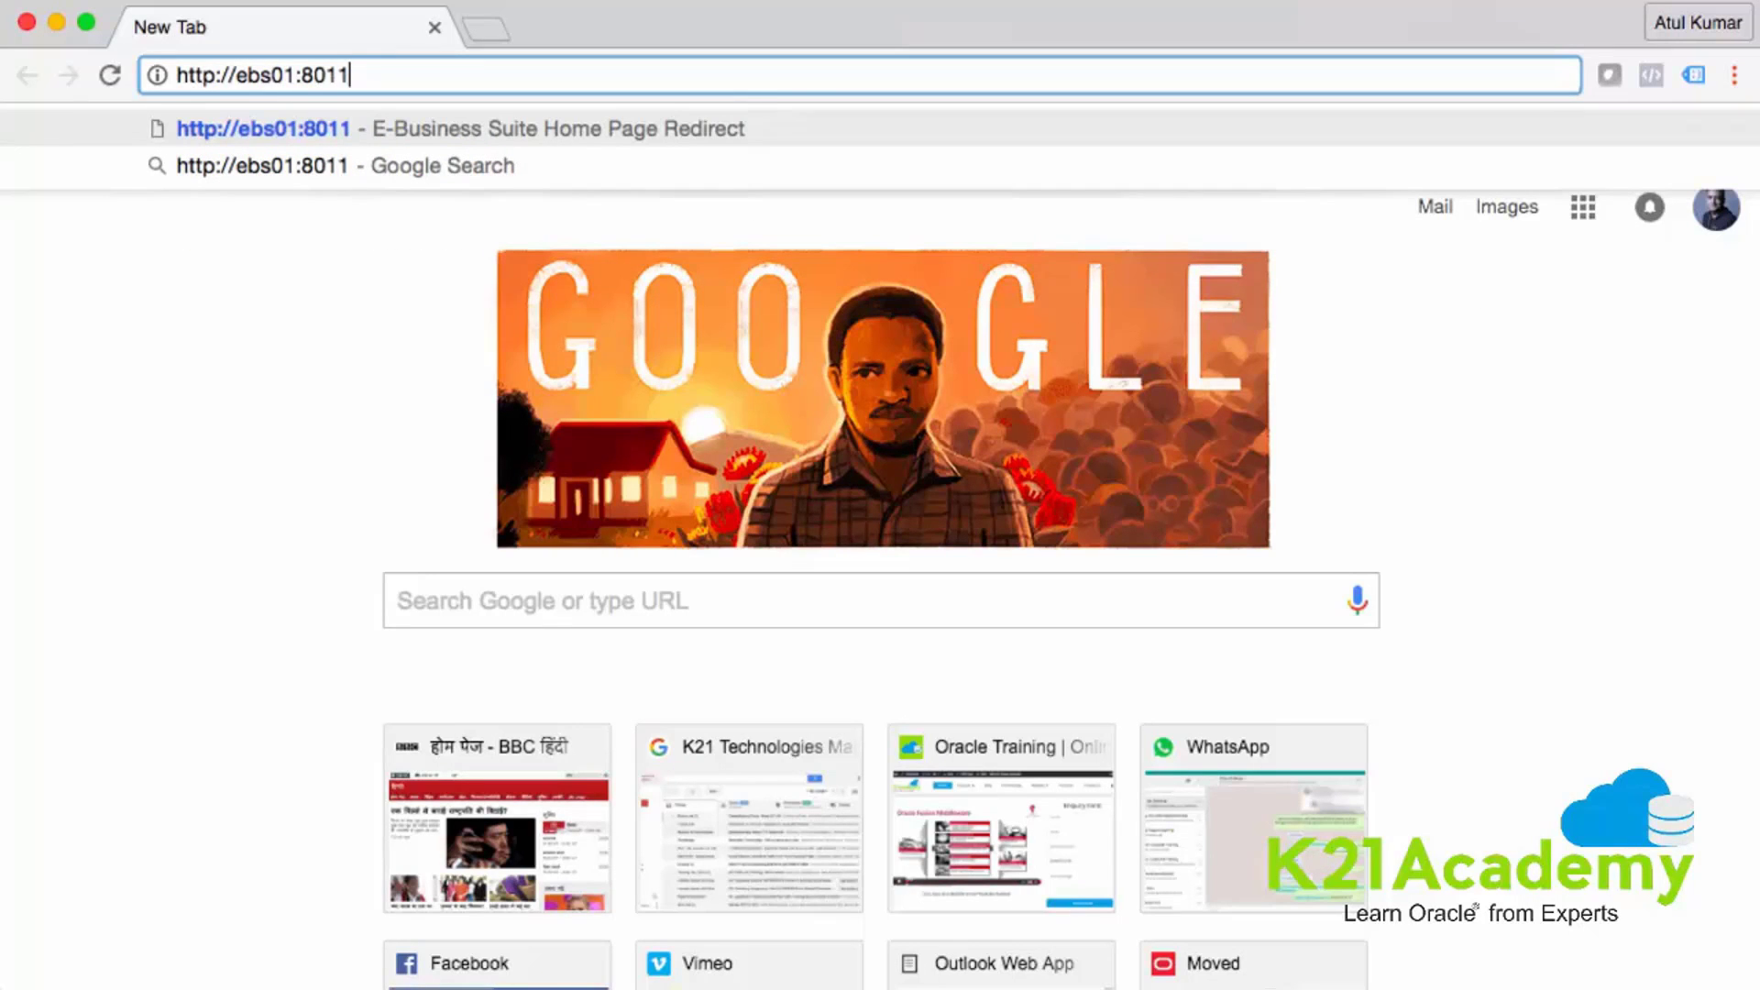
key("Return")
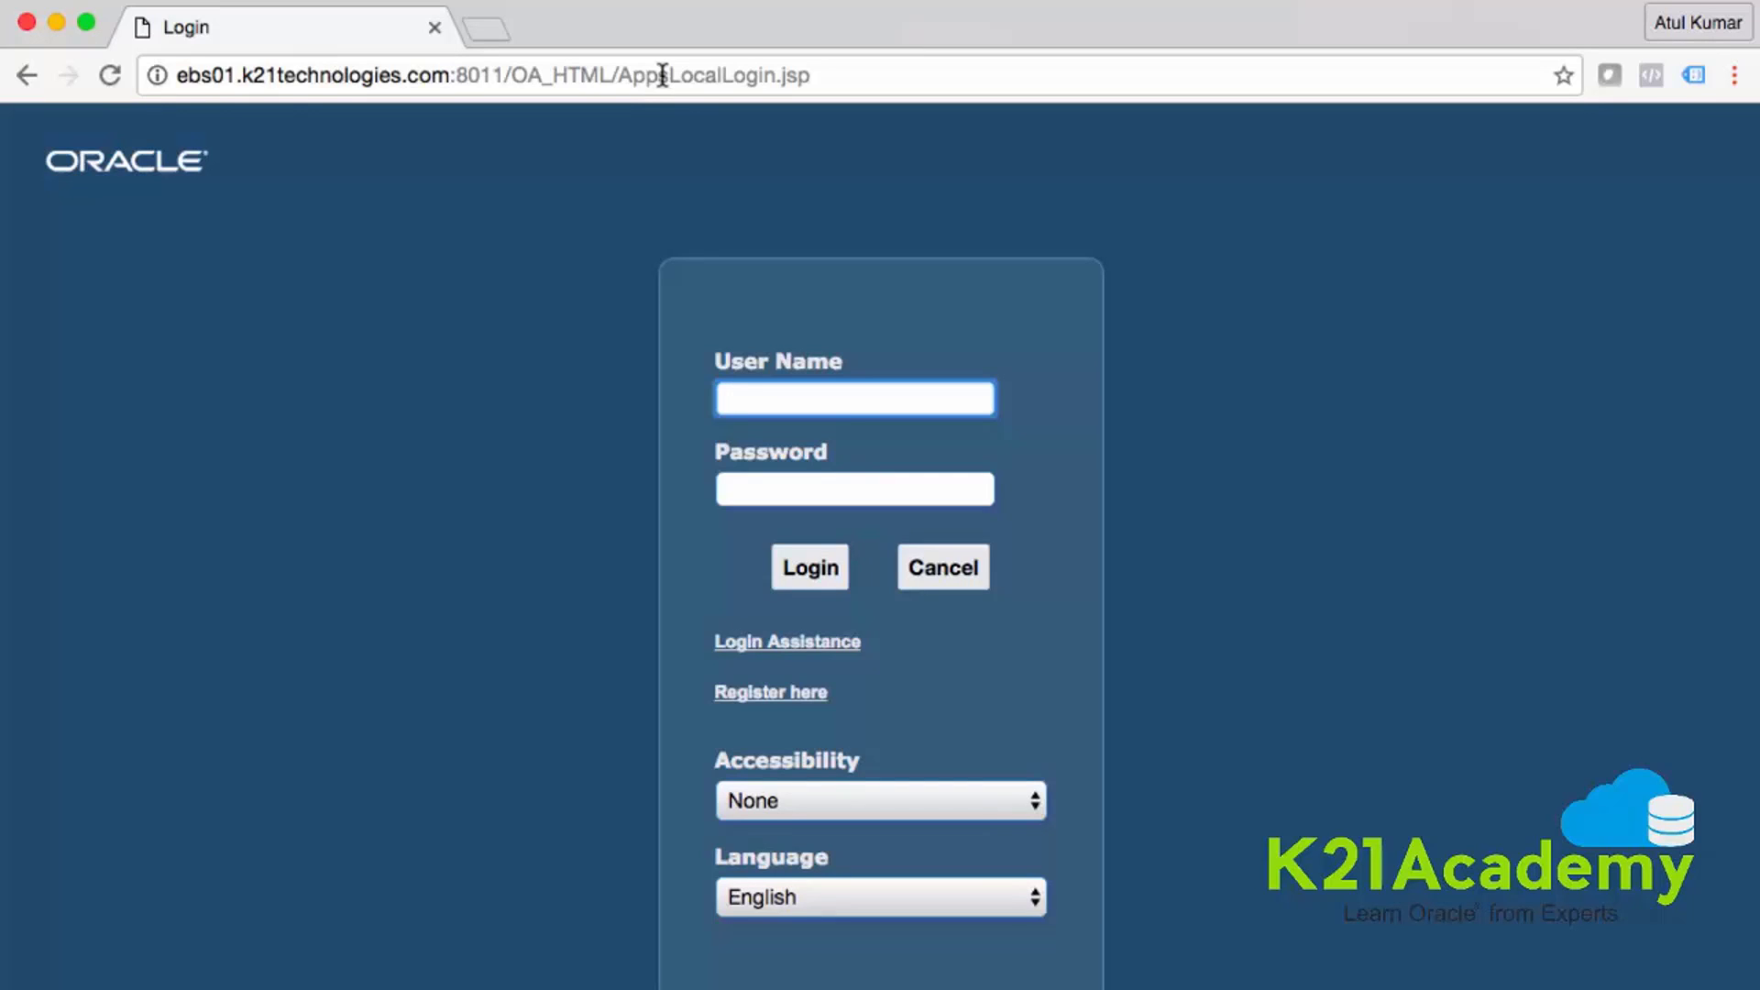
- Enter user name sysadmin and the account password, then submit the login
type("sysadmin")
key("Tab")
type("we")
key("BackSpace")
key("BackSpace")
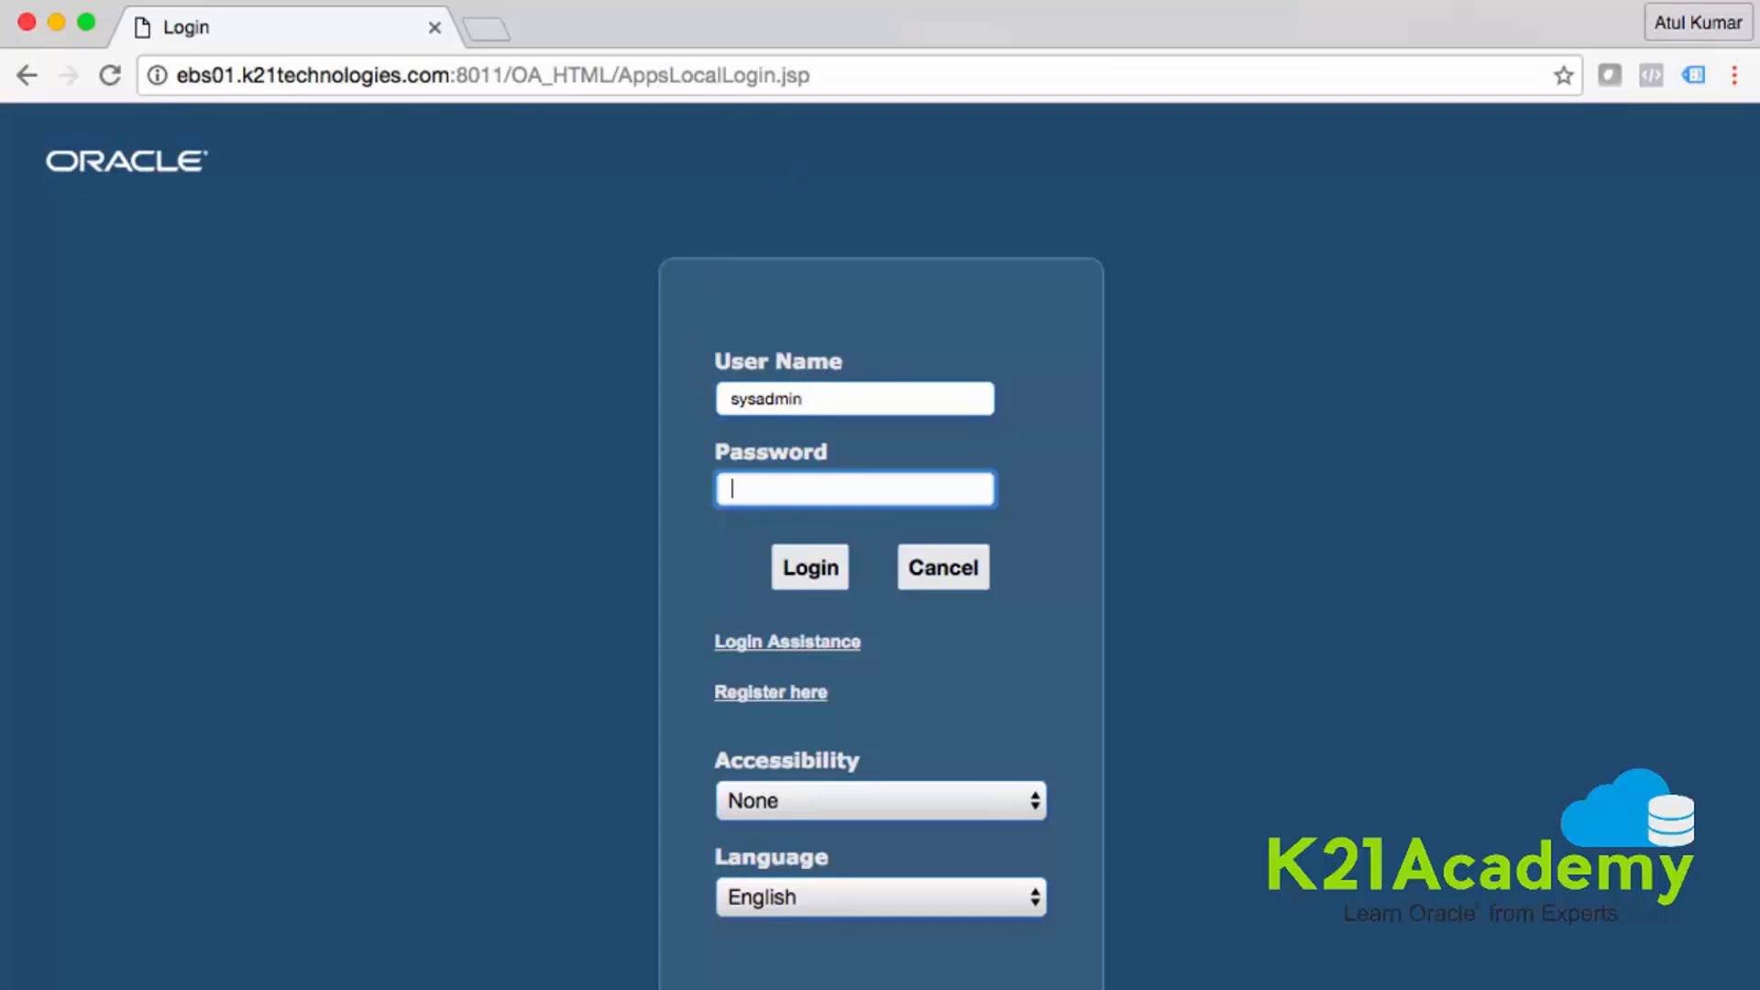
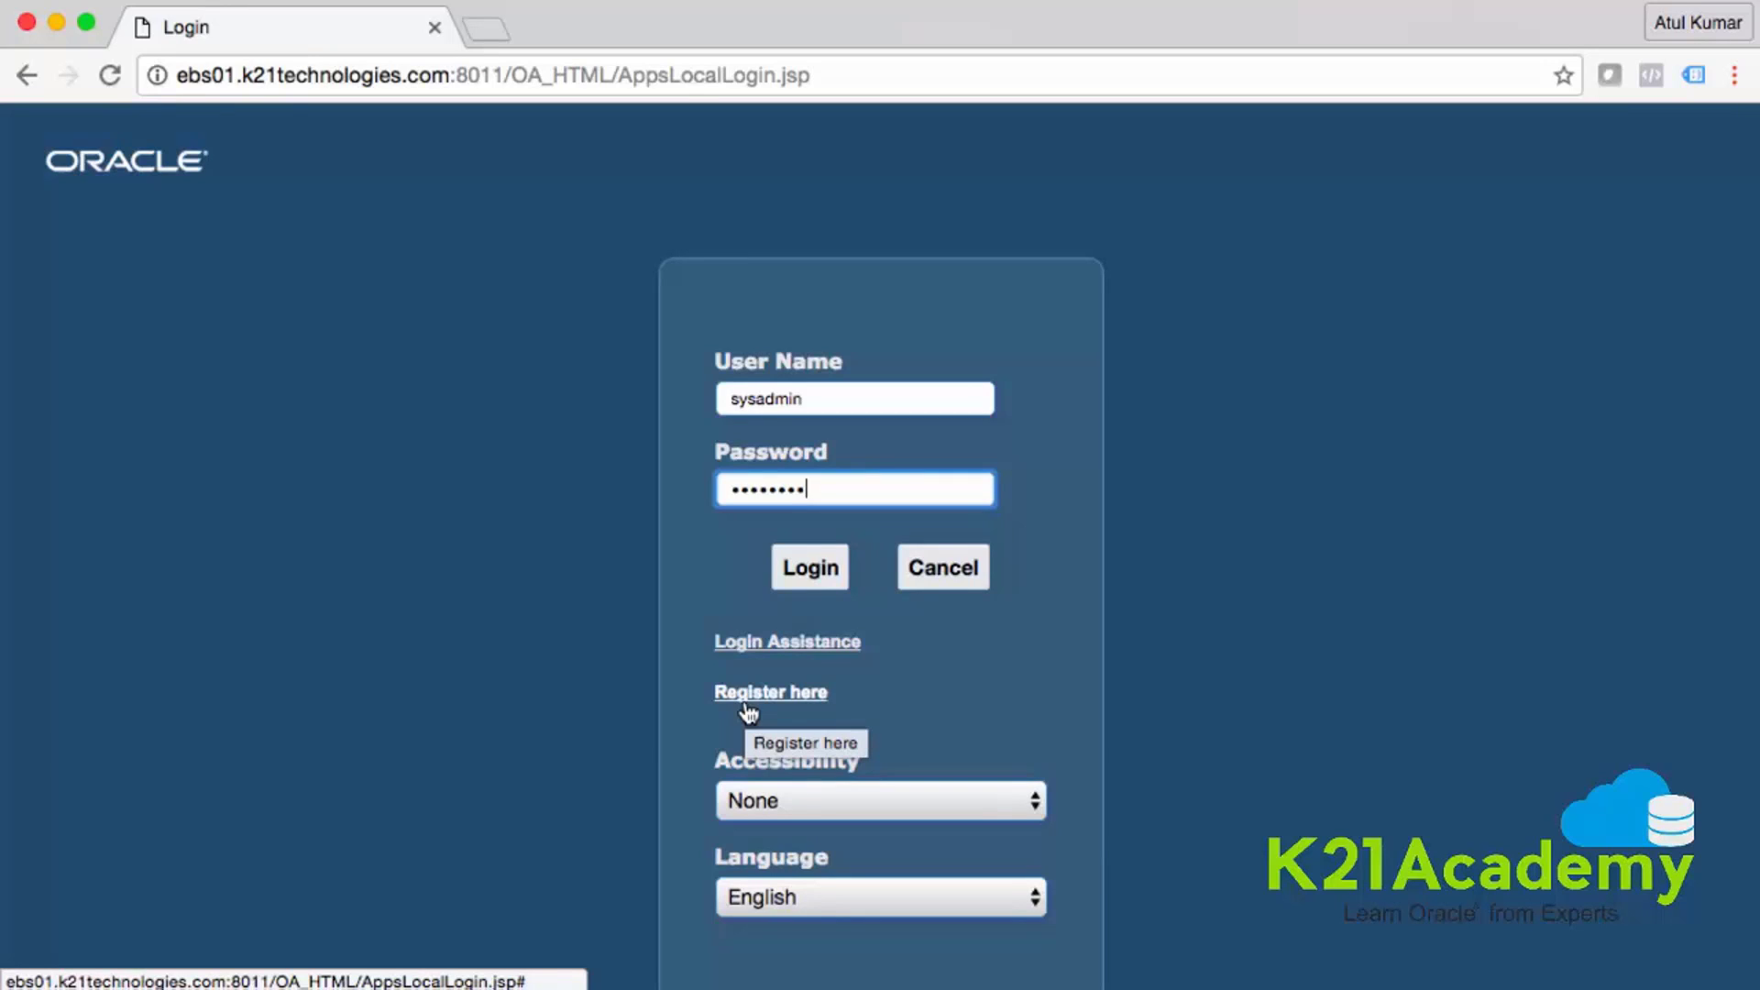
left_click(828, 585)
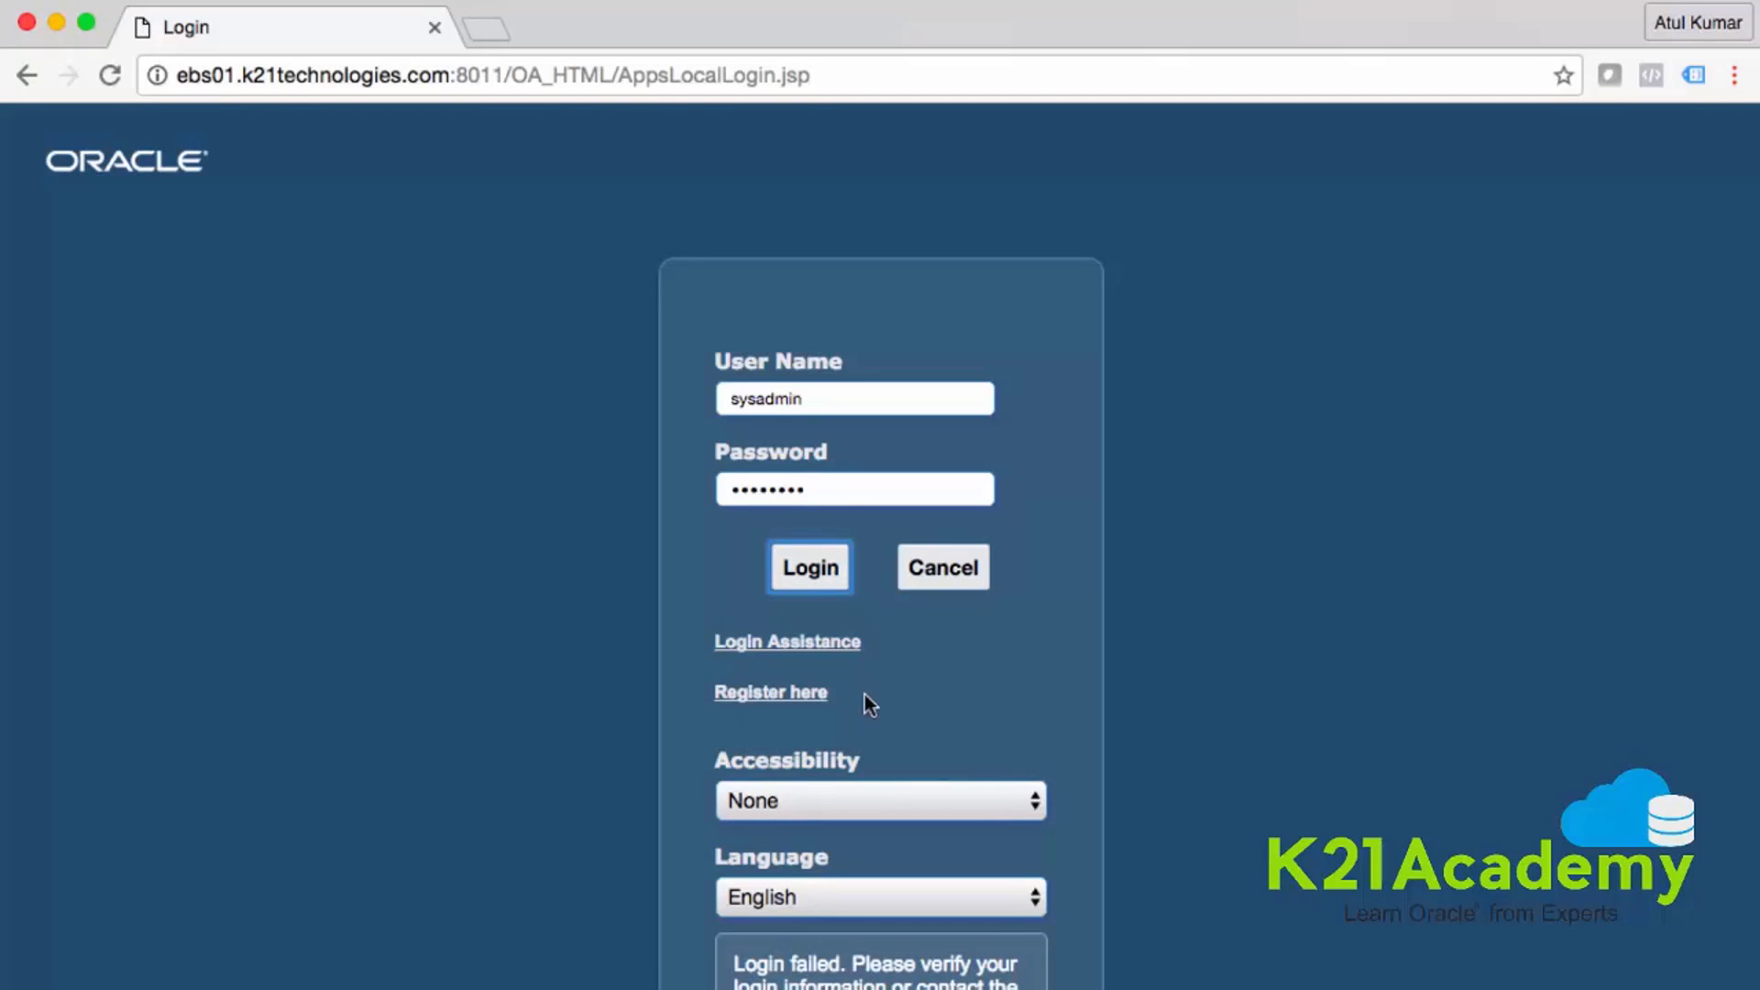
- Retype the rejected password with the correct one and submit to reach the Home page
scroll(865, 695, "down", 3)
scroll(864, 700, "up", 3)
left_click(841, 487)
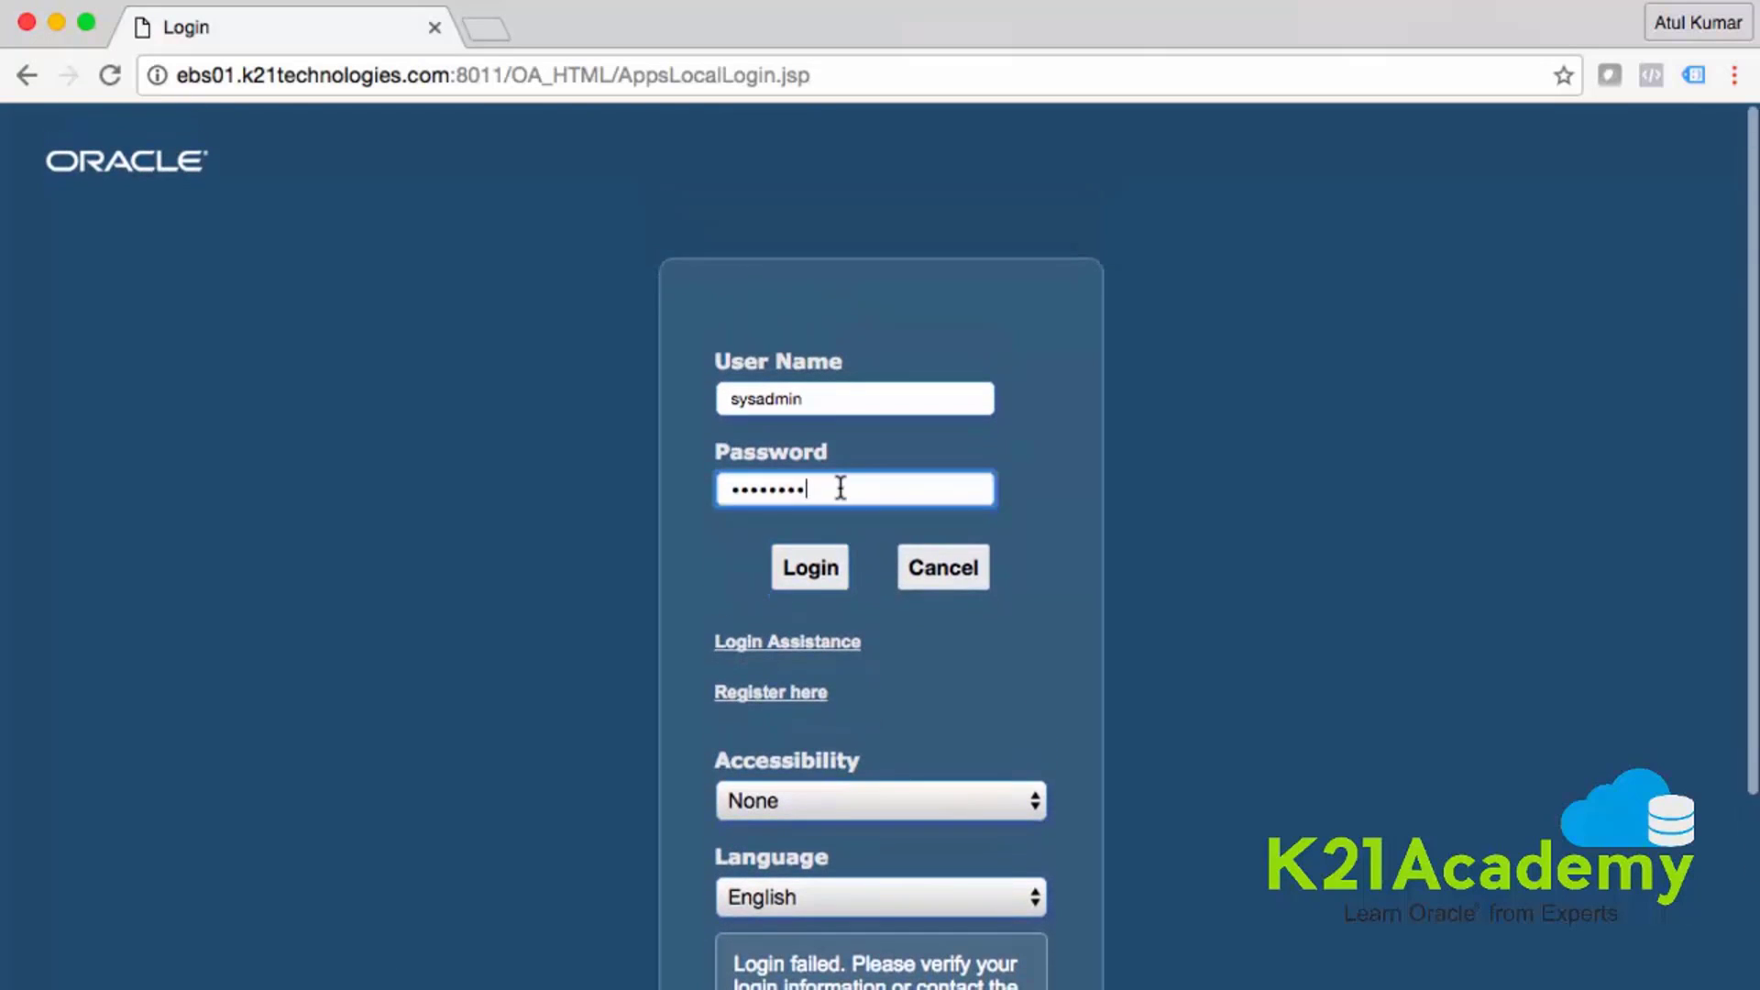
key("BackSpace")
key("BackSpace")
key("BackSpace")
key("BackSpace")
key("BackSpace")
key("BackSpace")
key("BackSpace")
key("BackSpace")
key("BackSpace")
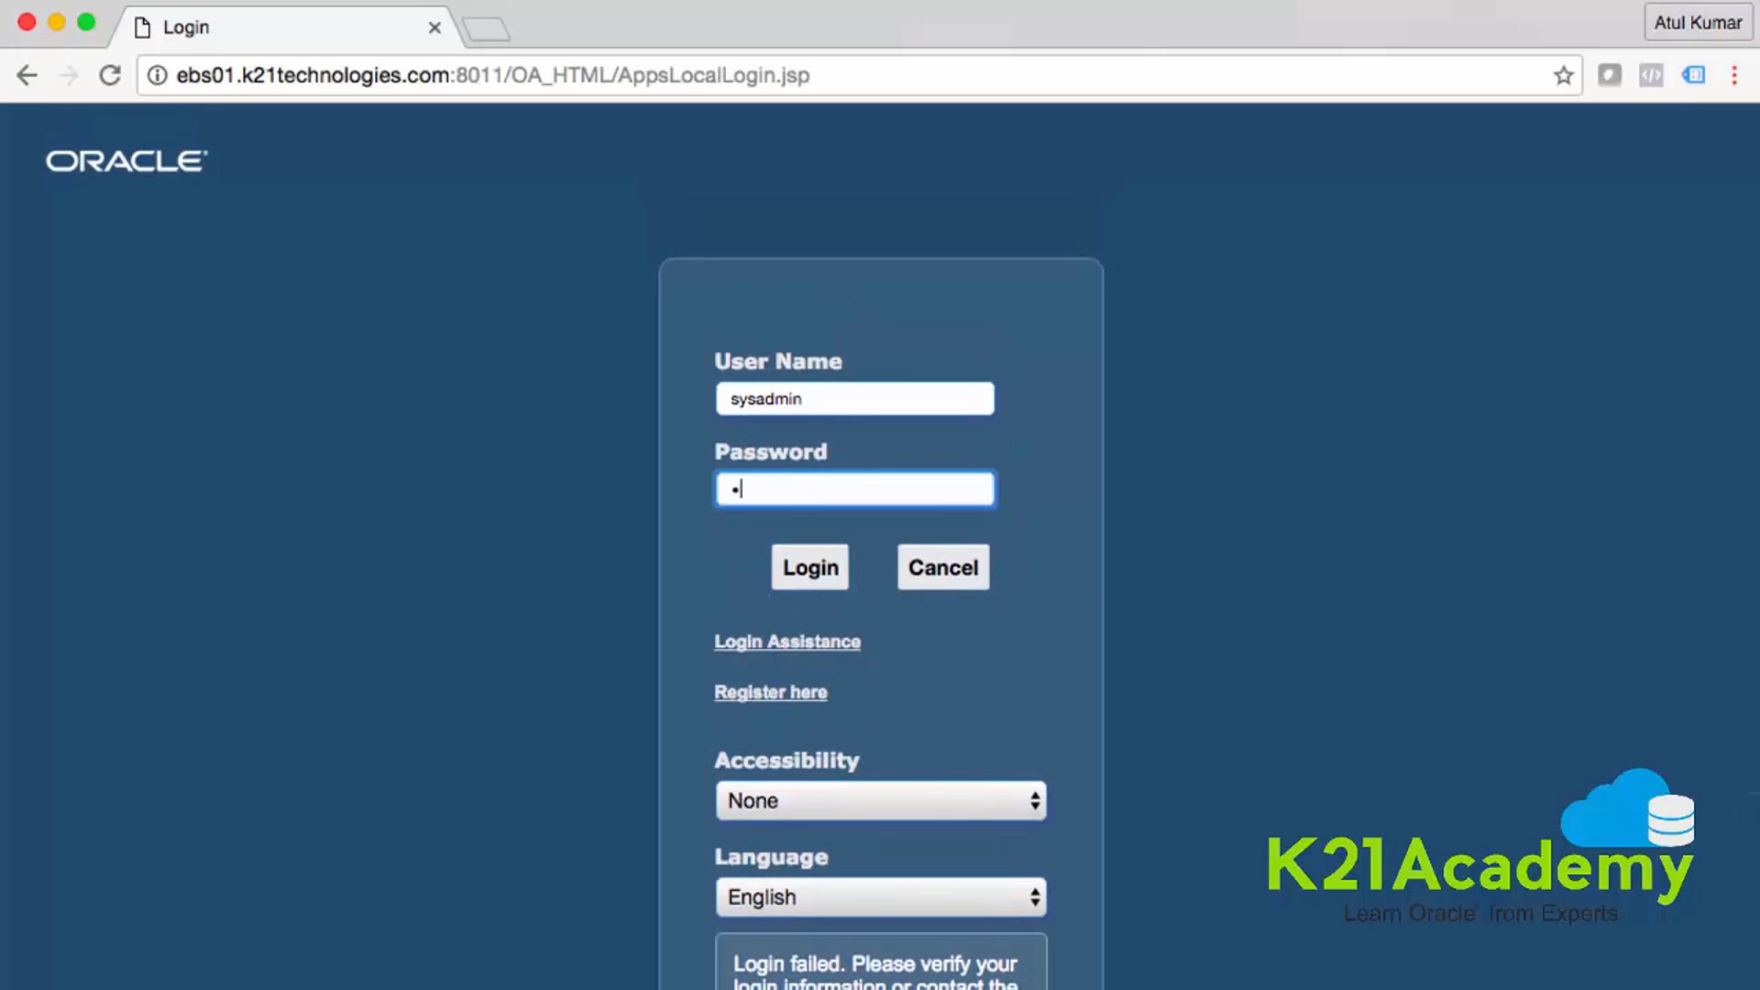
scroll(882, 651, "down", 1)
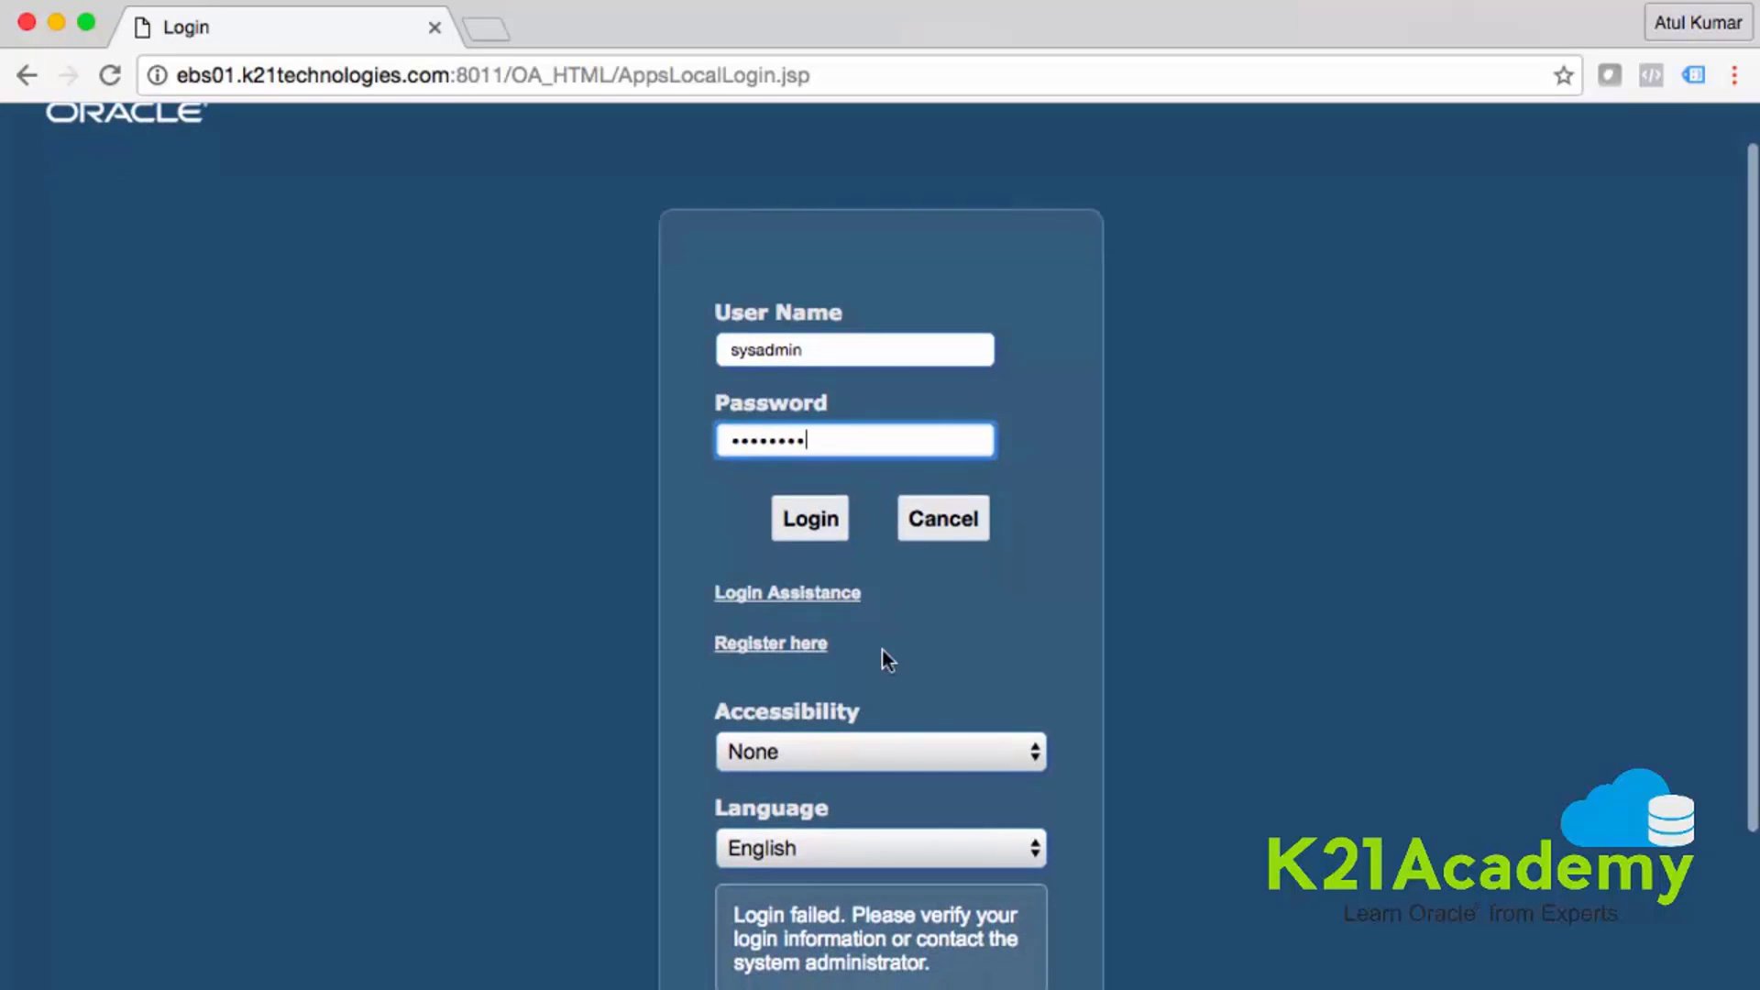
scroll(836, 763, "down", 1)
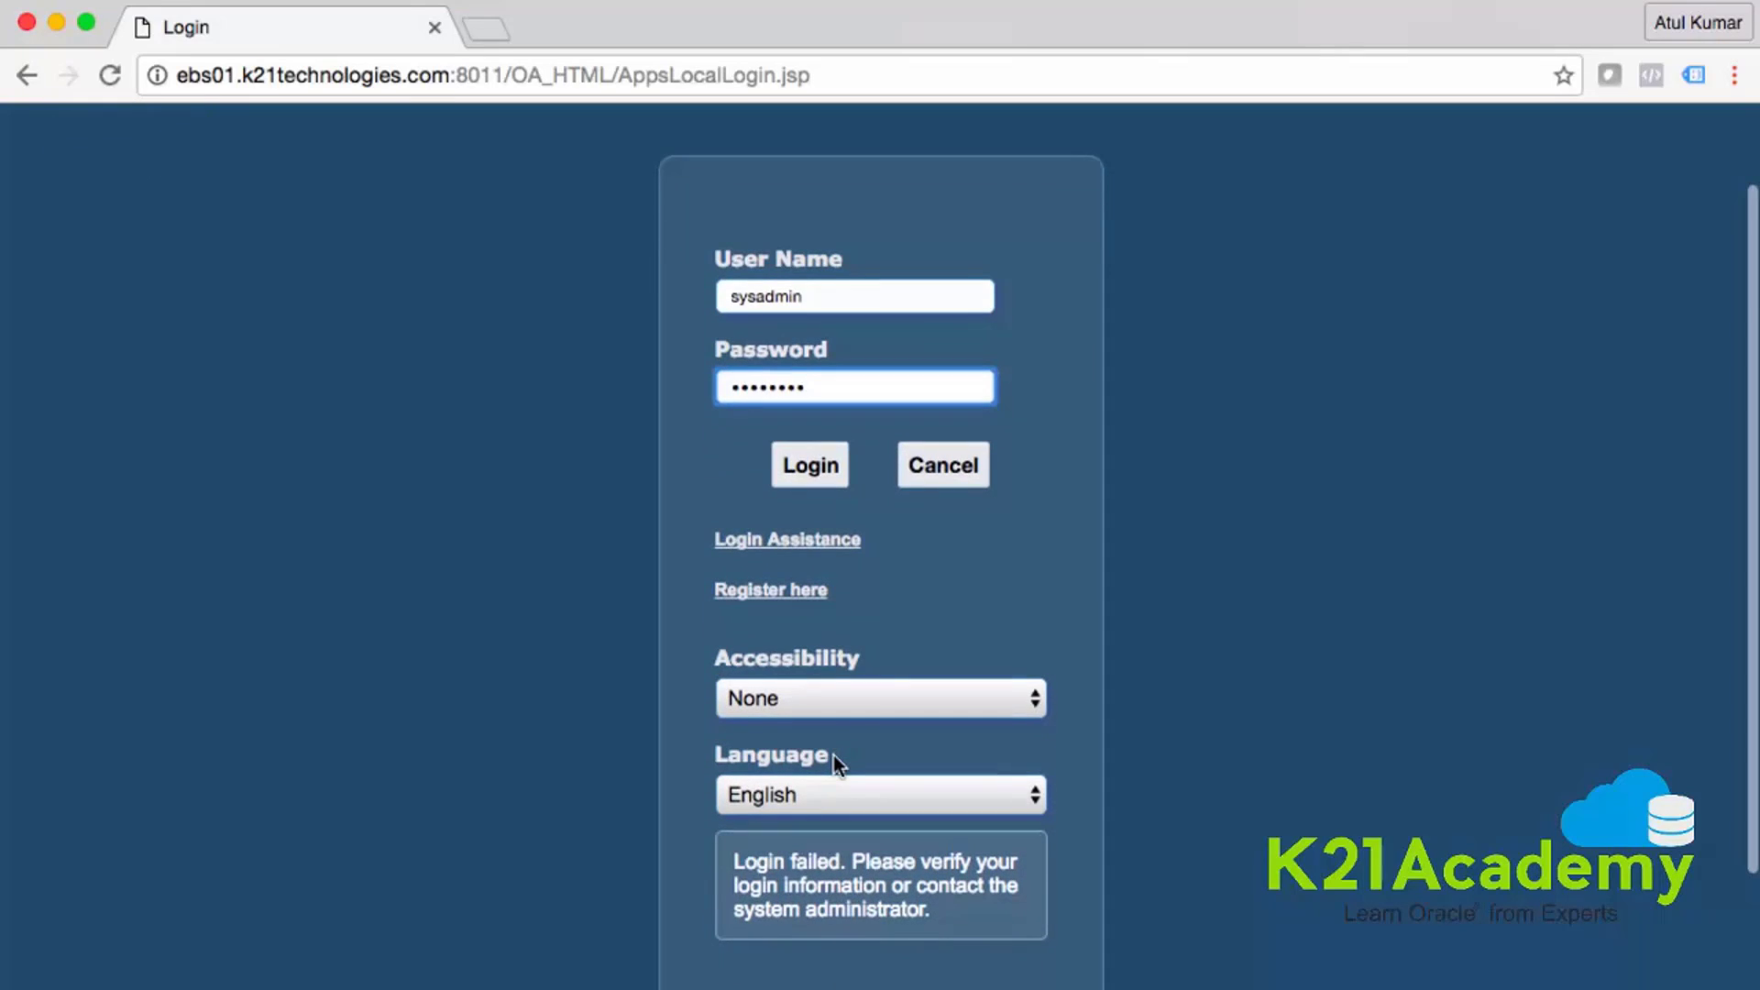
scroll(833, 756, "down", 3)
scroll(834, 755, "up", 3)
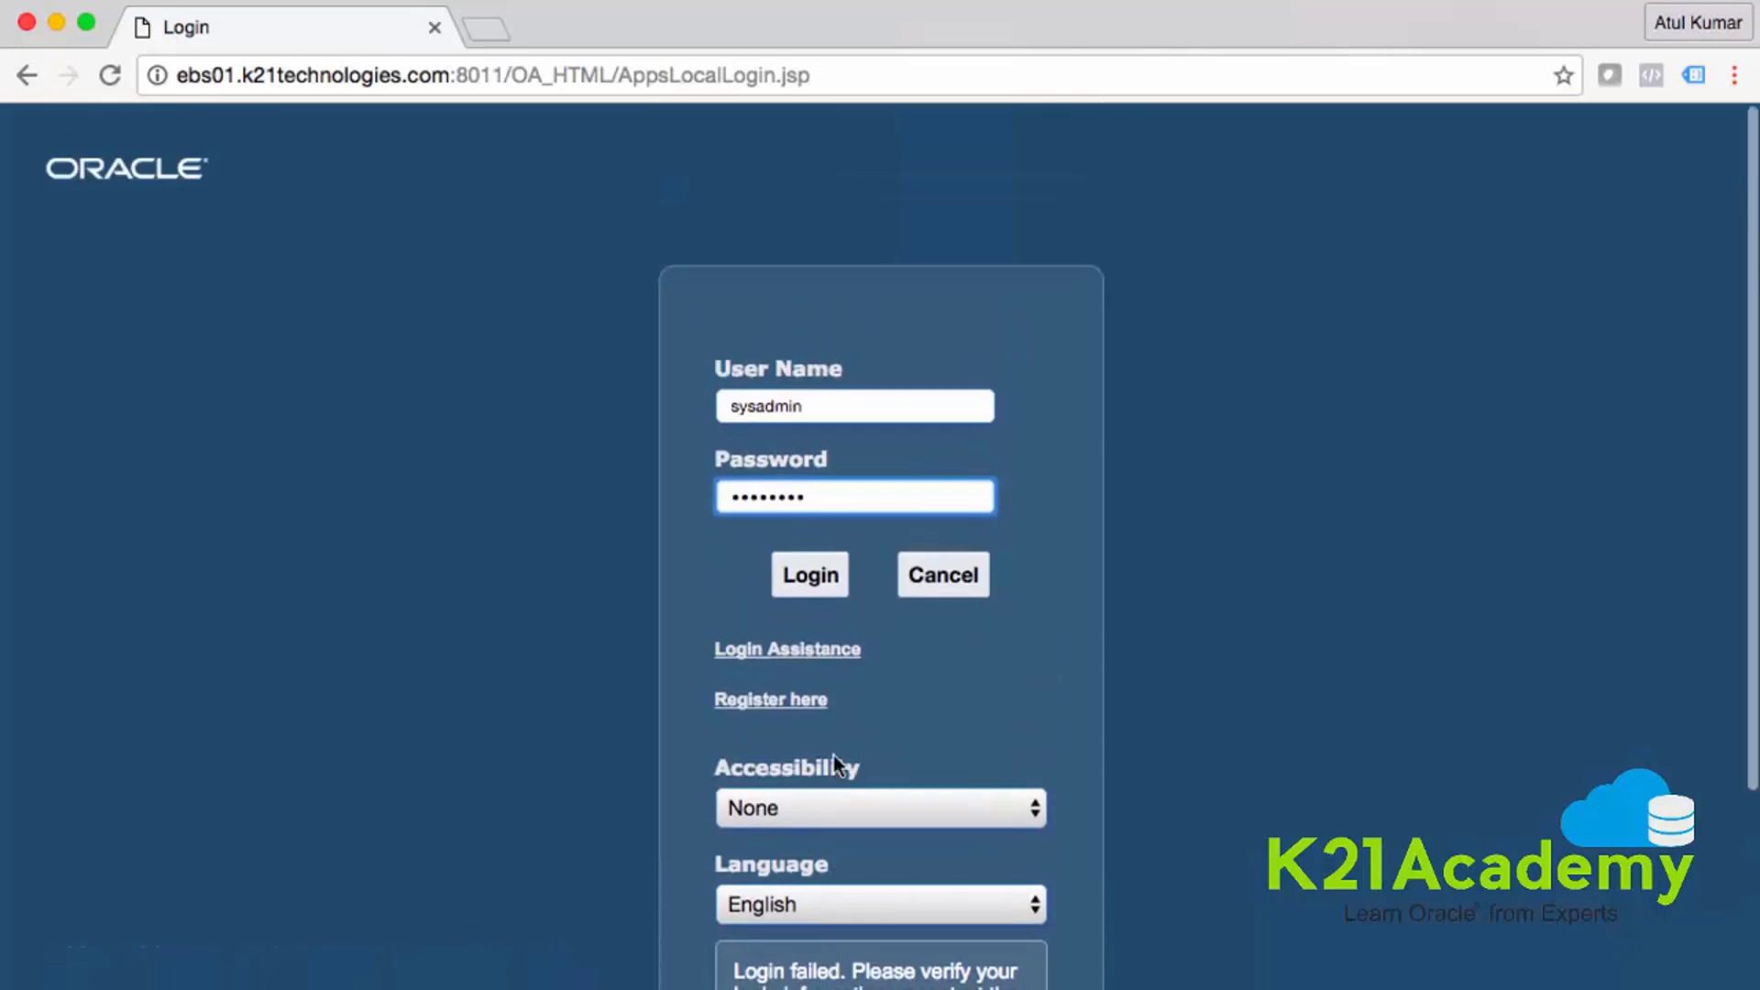
key("Return")
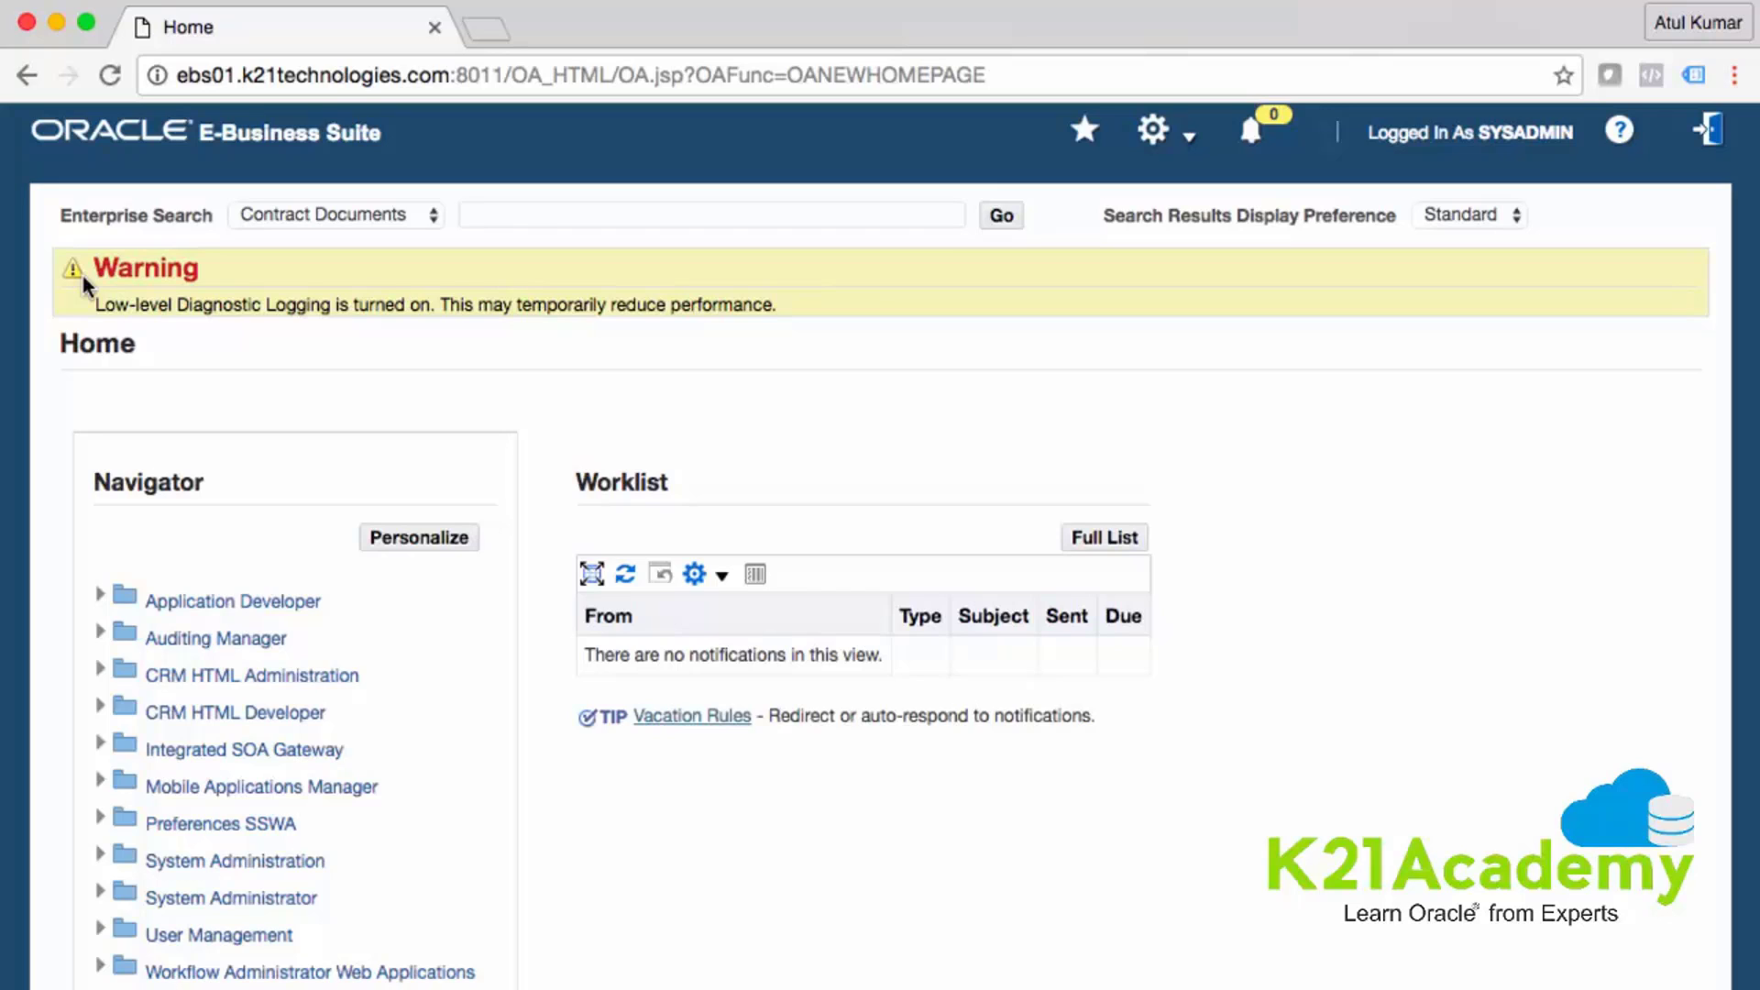
- Expand System Administration in the Navigator and open Manage Schedules
scroll(354, 365, "down", 1)
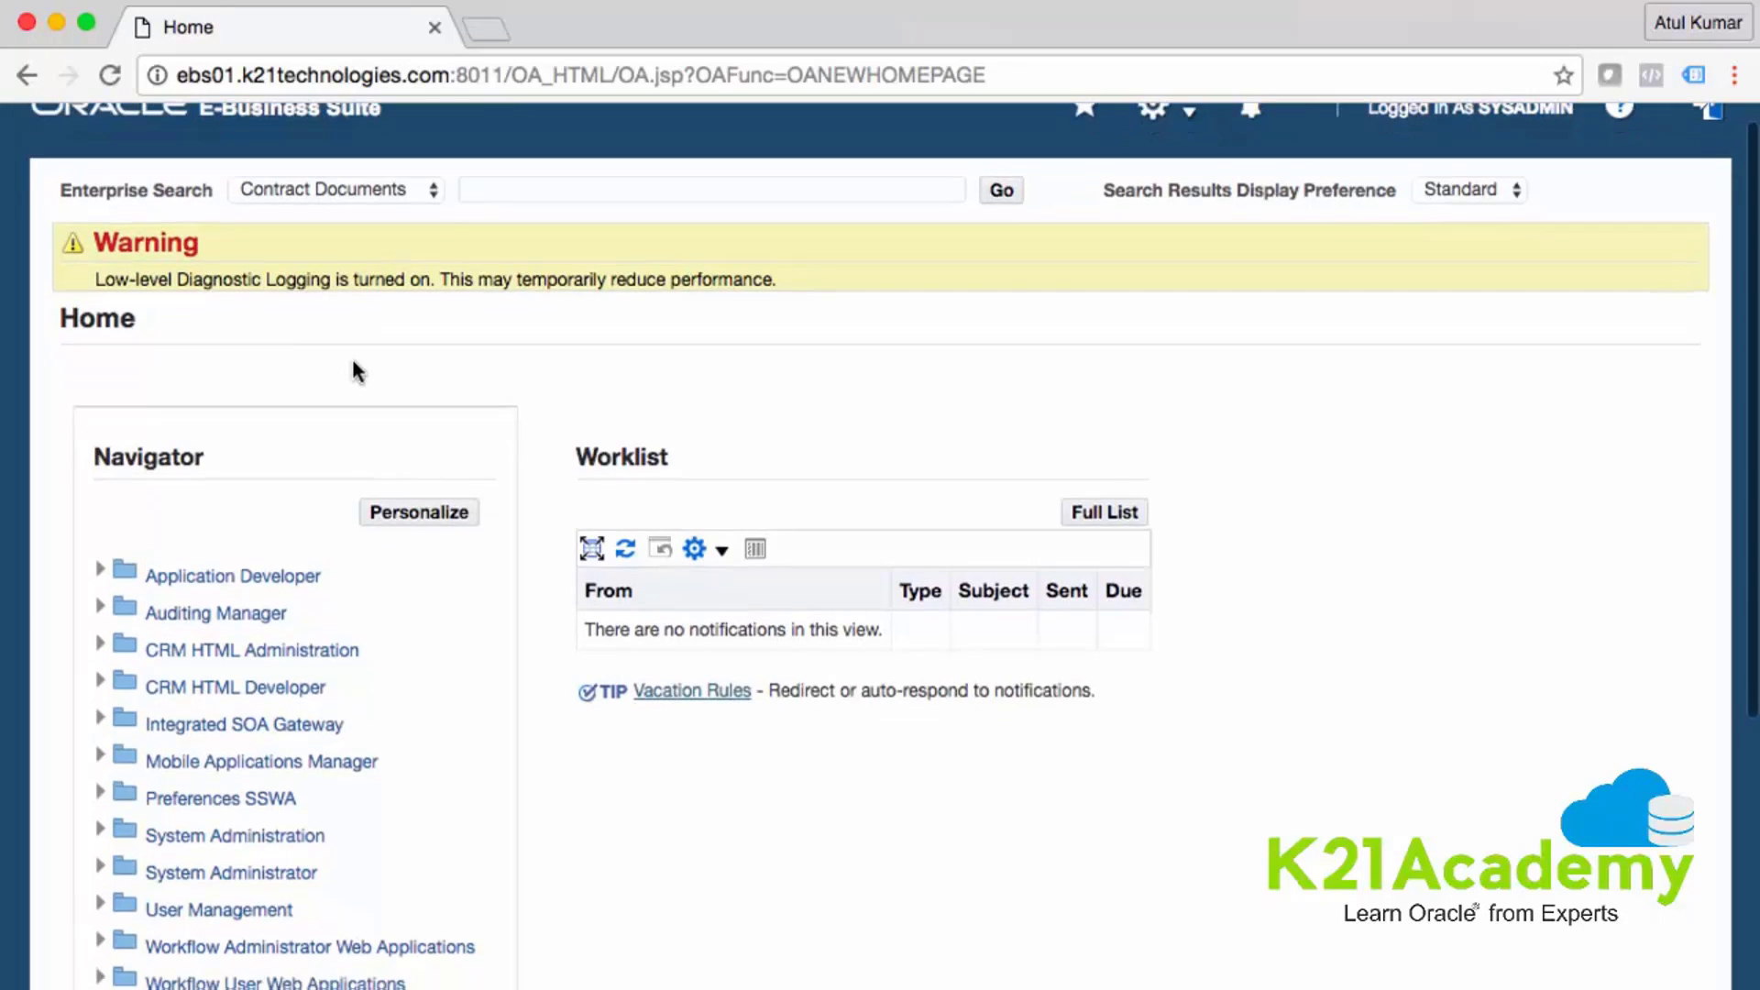
scroll(208, 579, "down", 4)
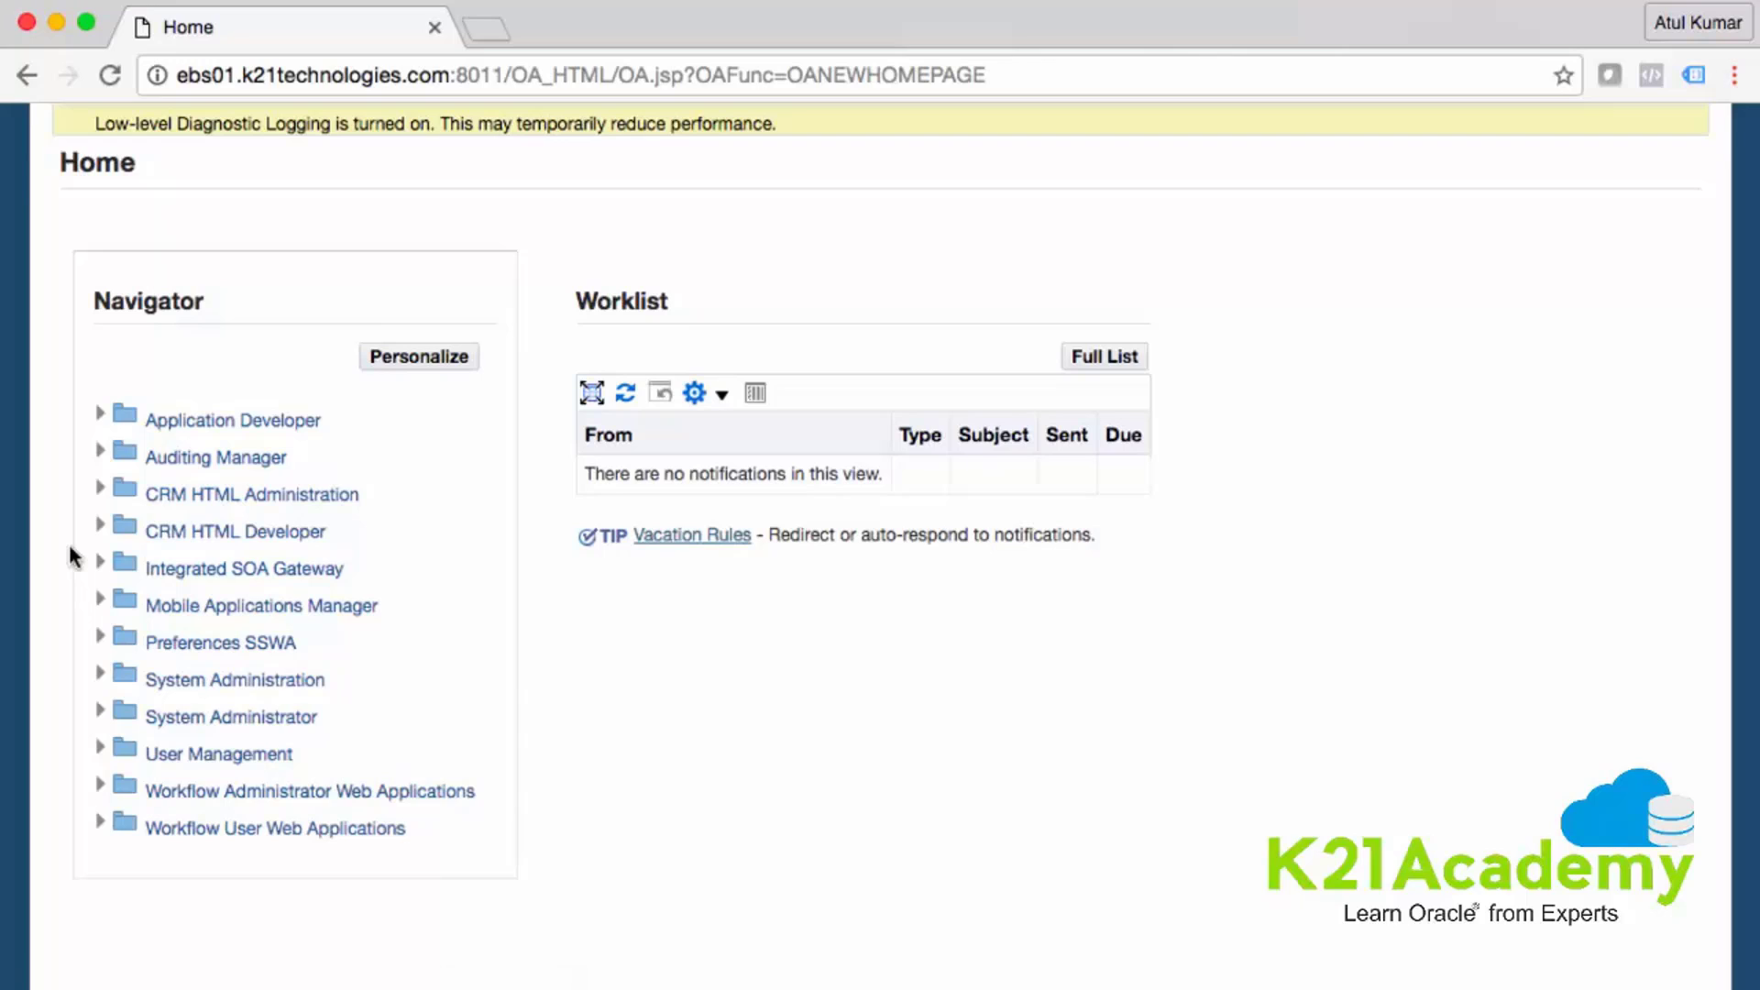
scroll(519, 633, "up", 4)
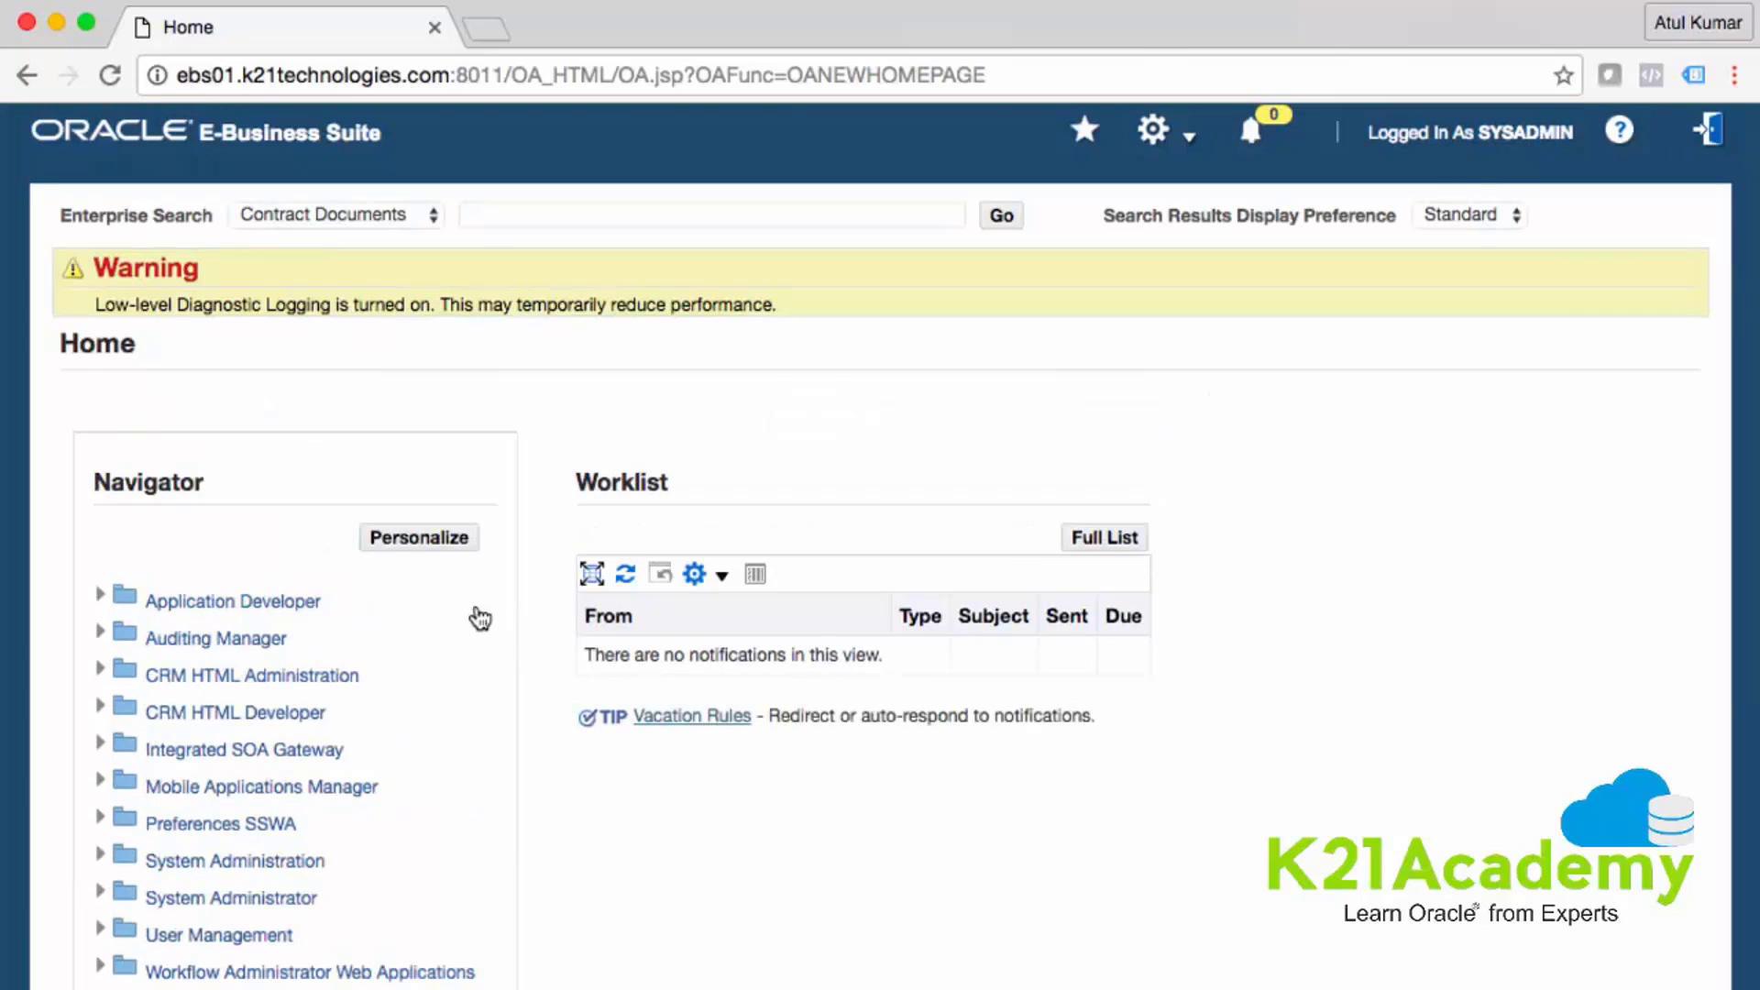
scroll(220, 770, "down", 1)
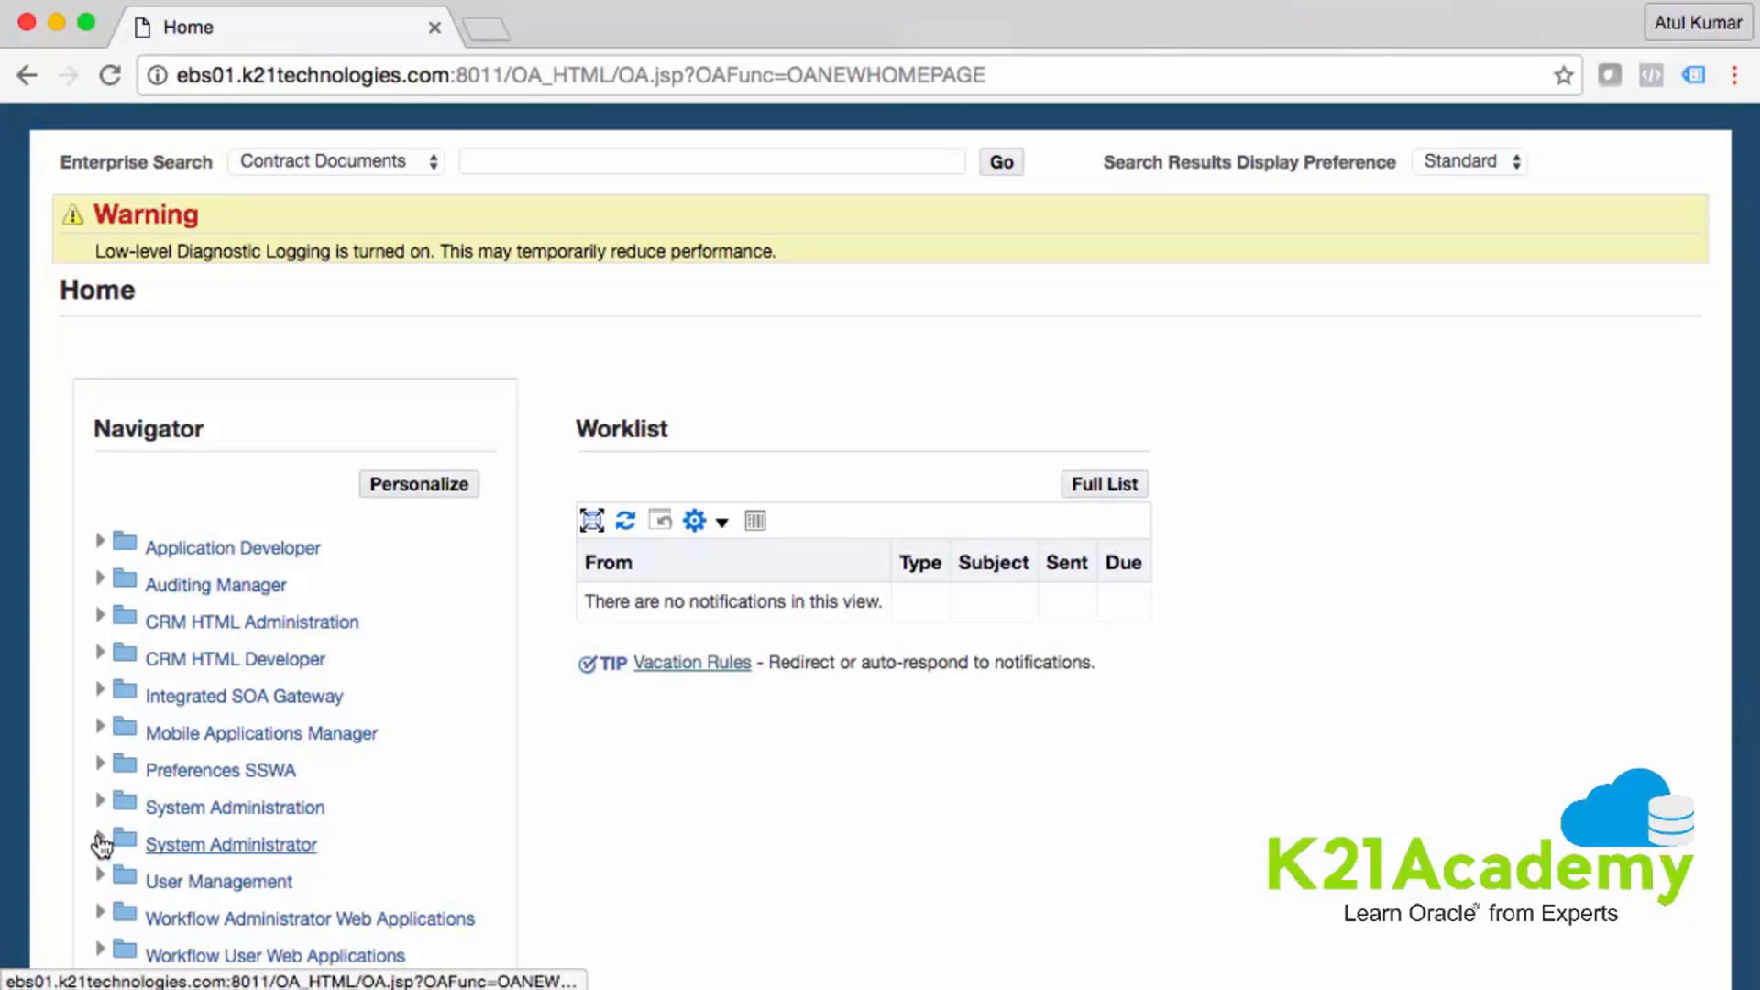
left_click(101, 841)
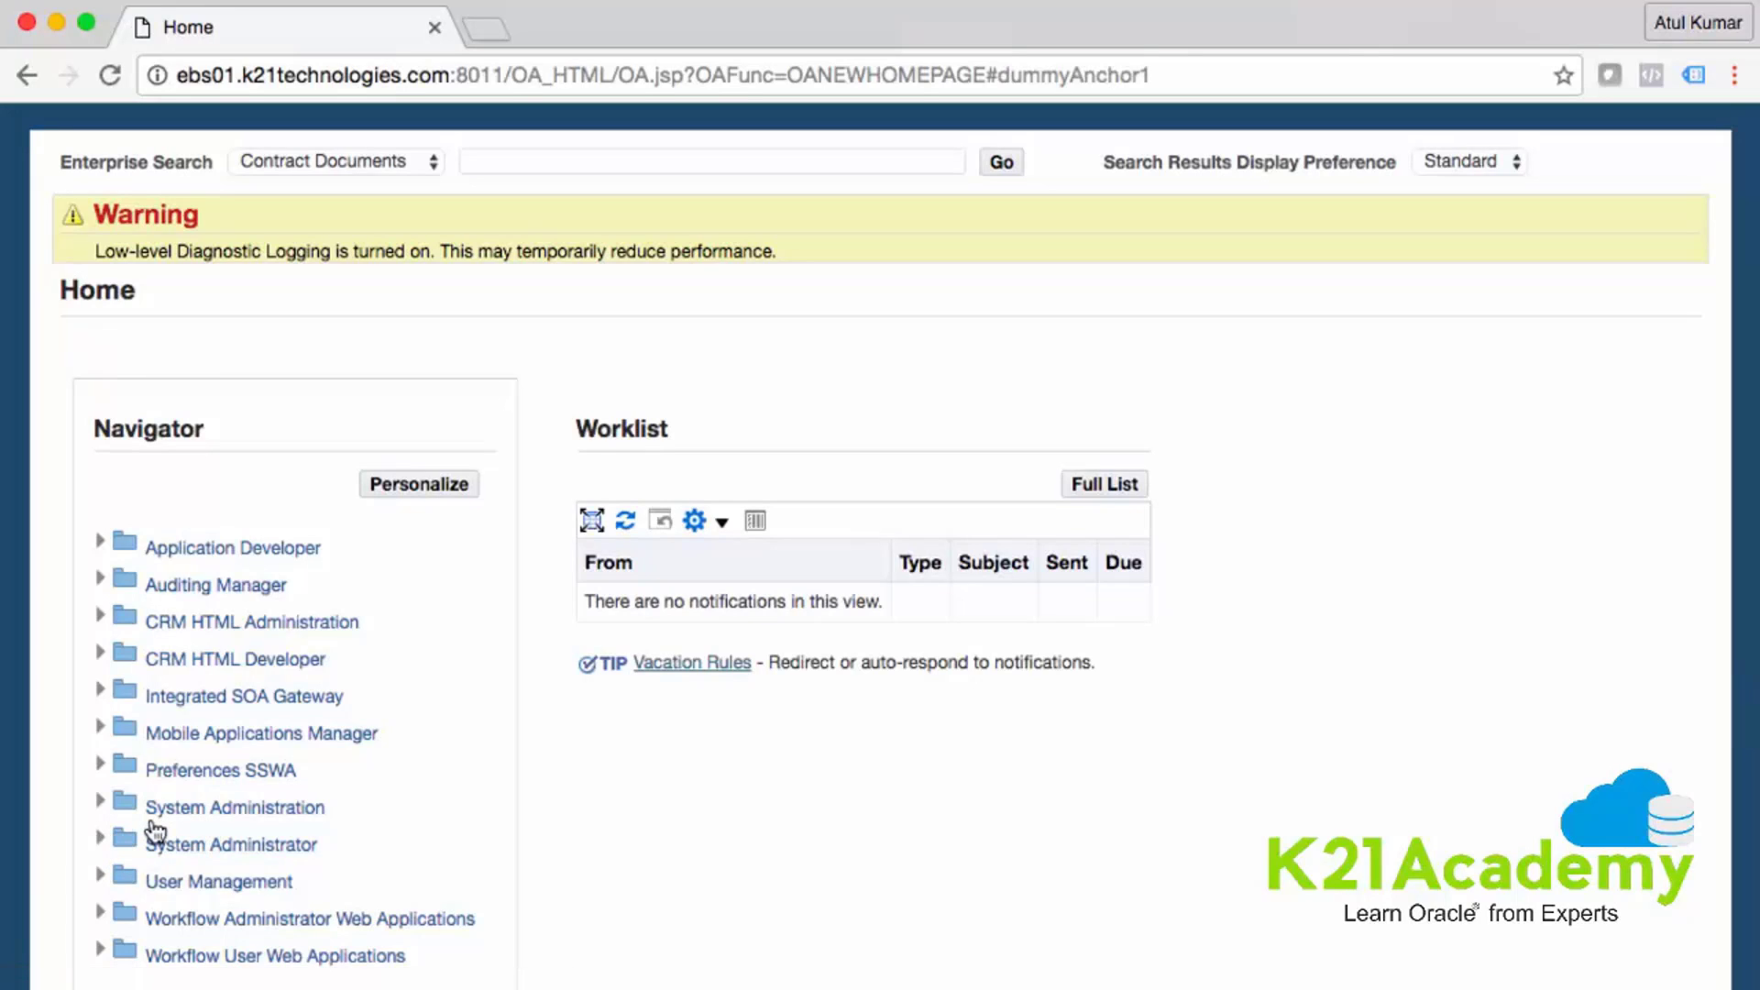
scroll(267, 843, "down", 4)
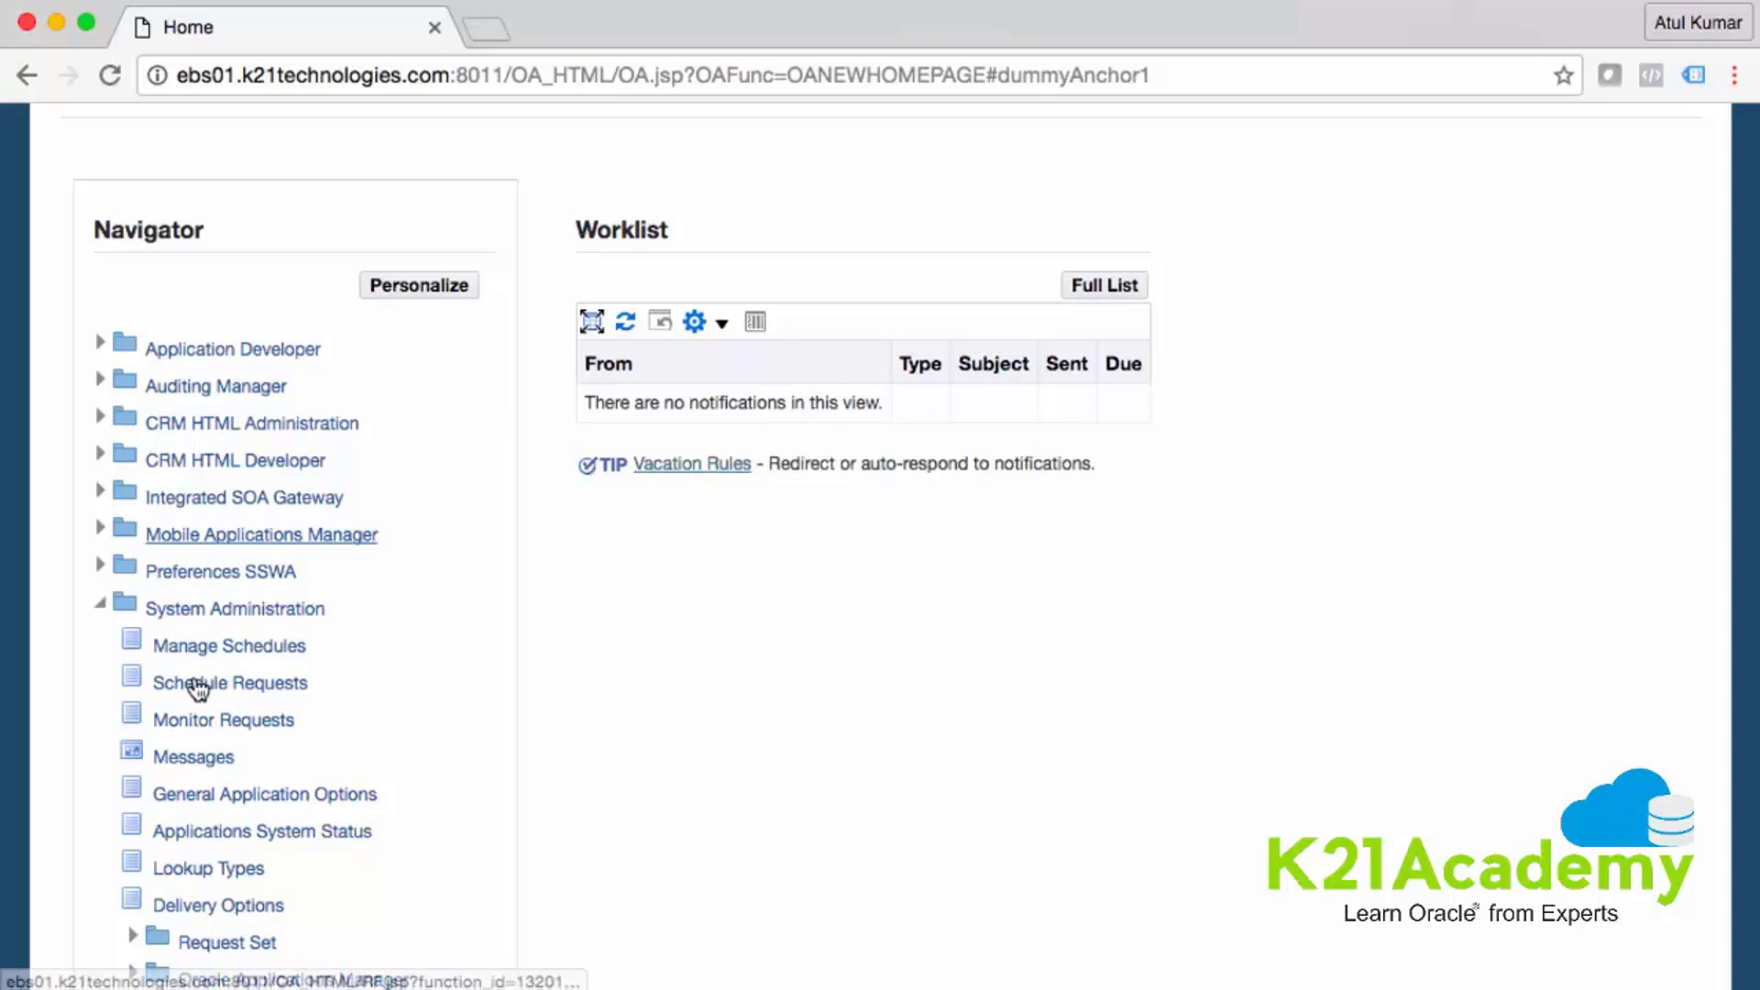
scroll(234, 652, "down", 2)
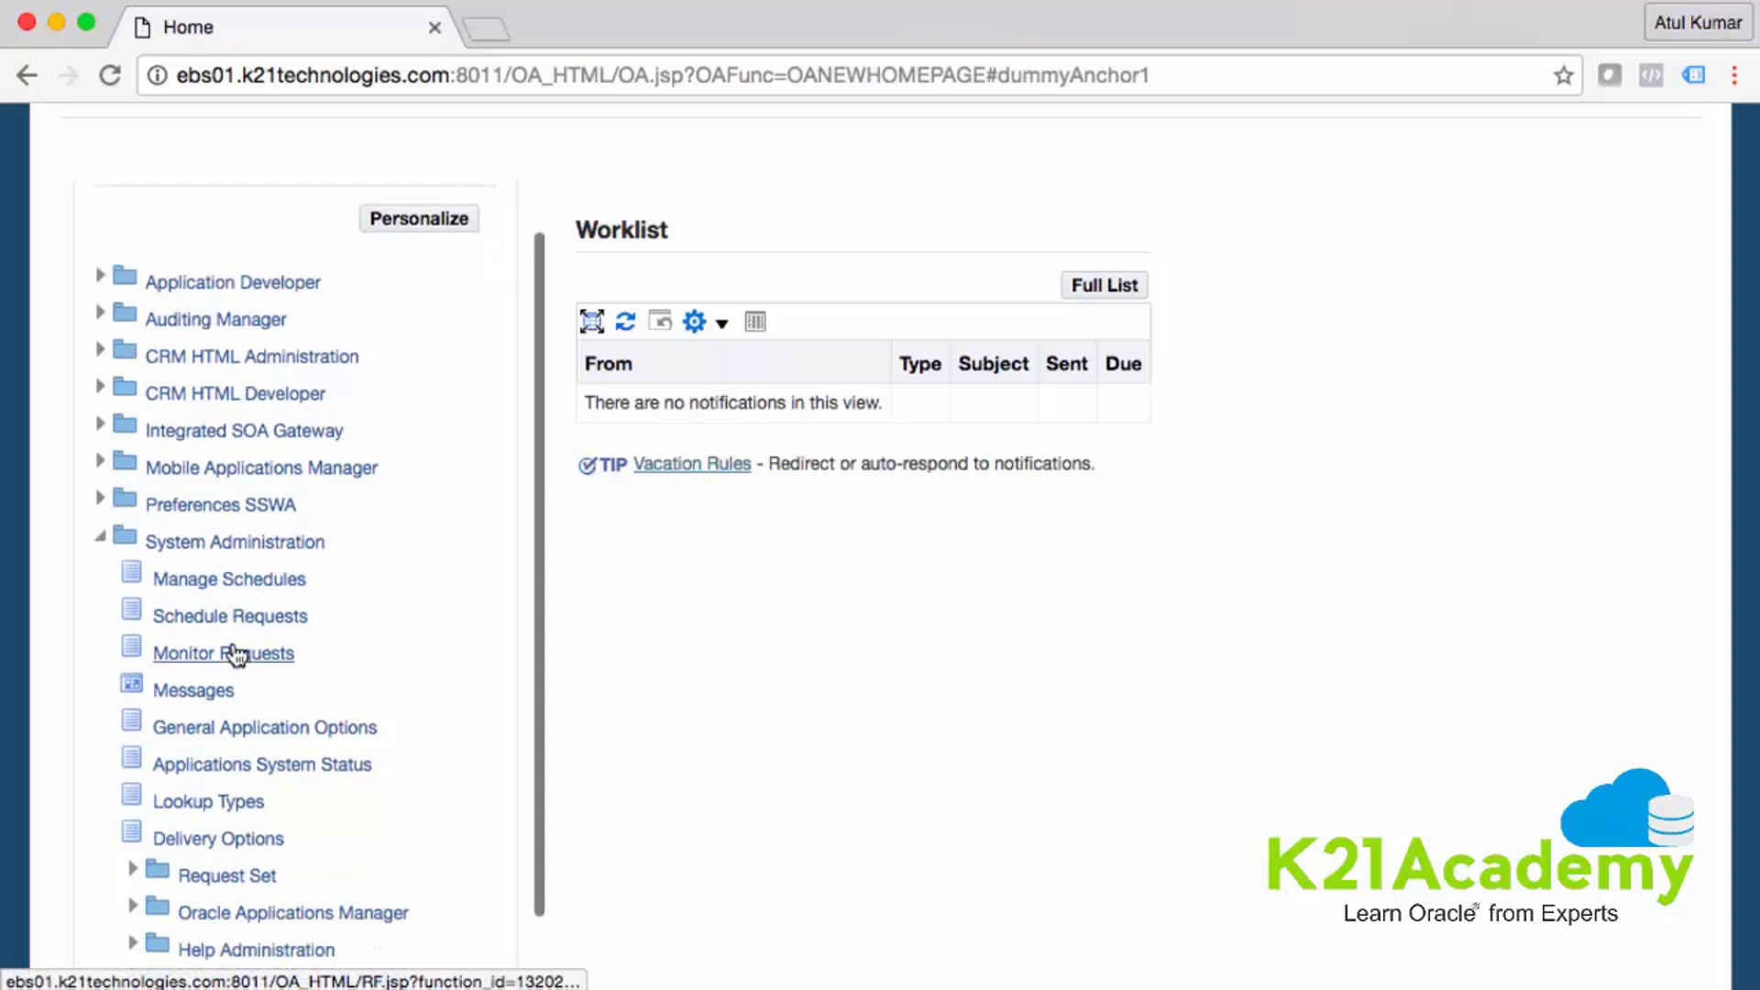
left_click(245, 587)
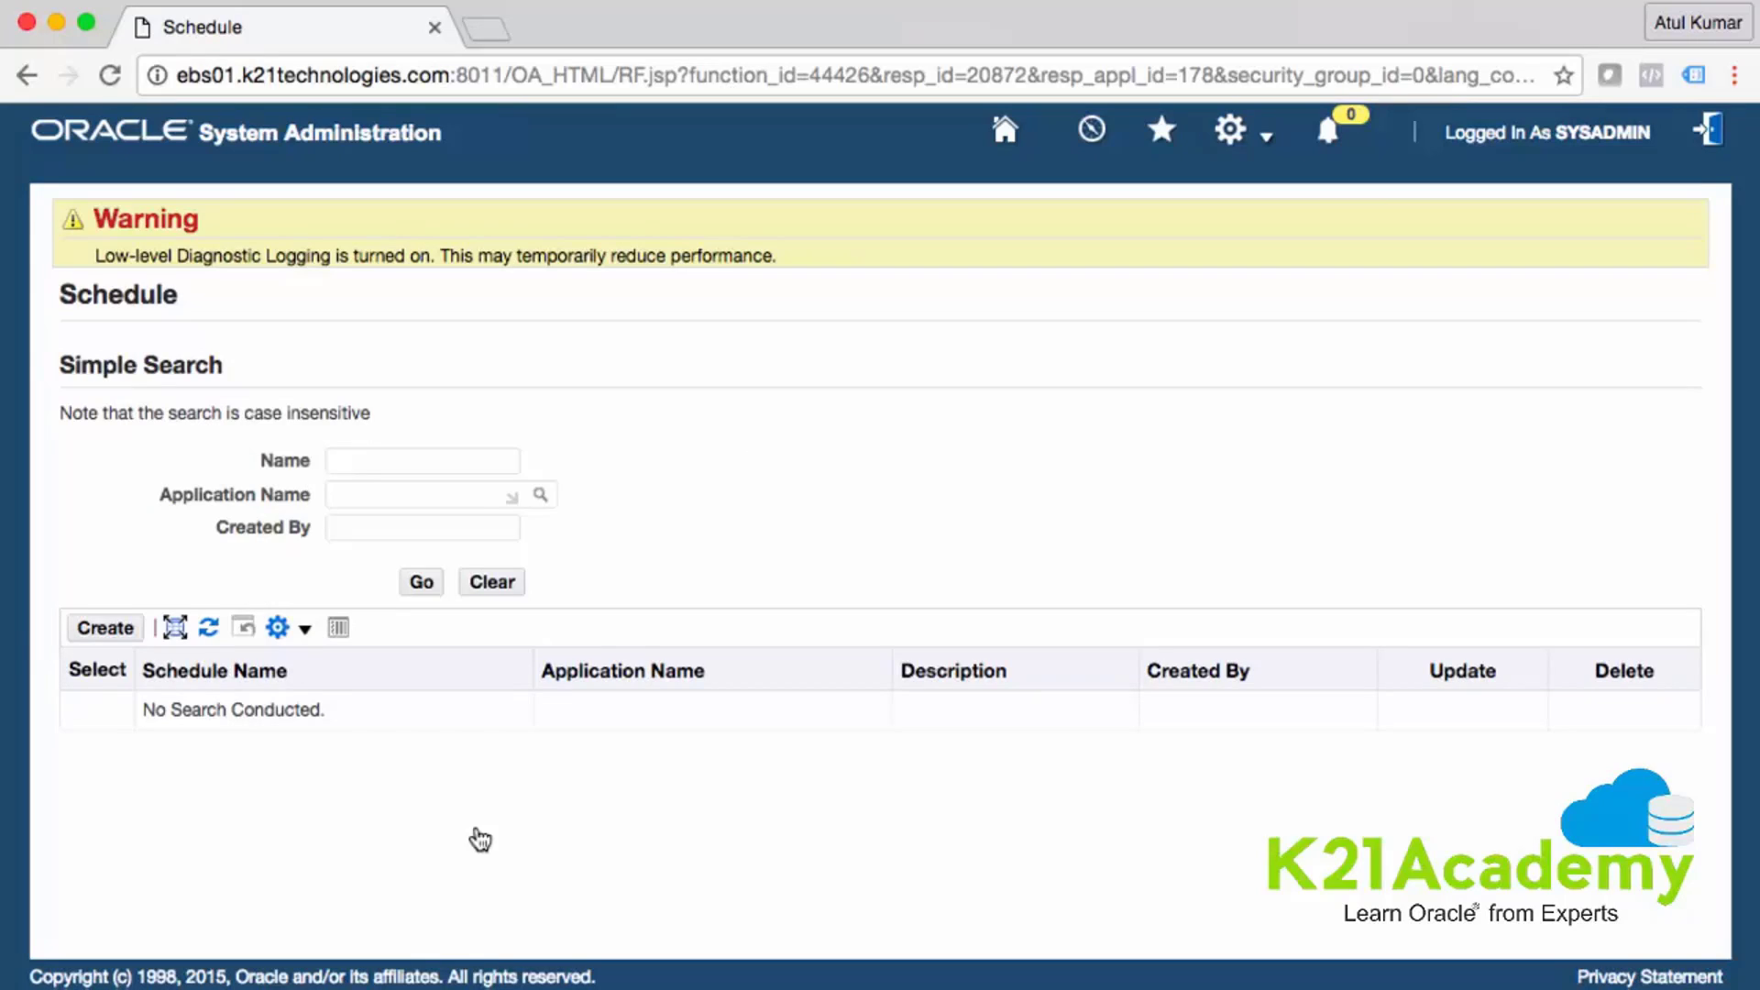
- Go back to the Home page and scroll the Navigator down to System Administrator
left_click(26, 75)
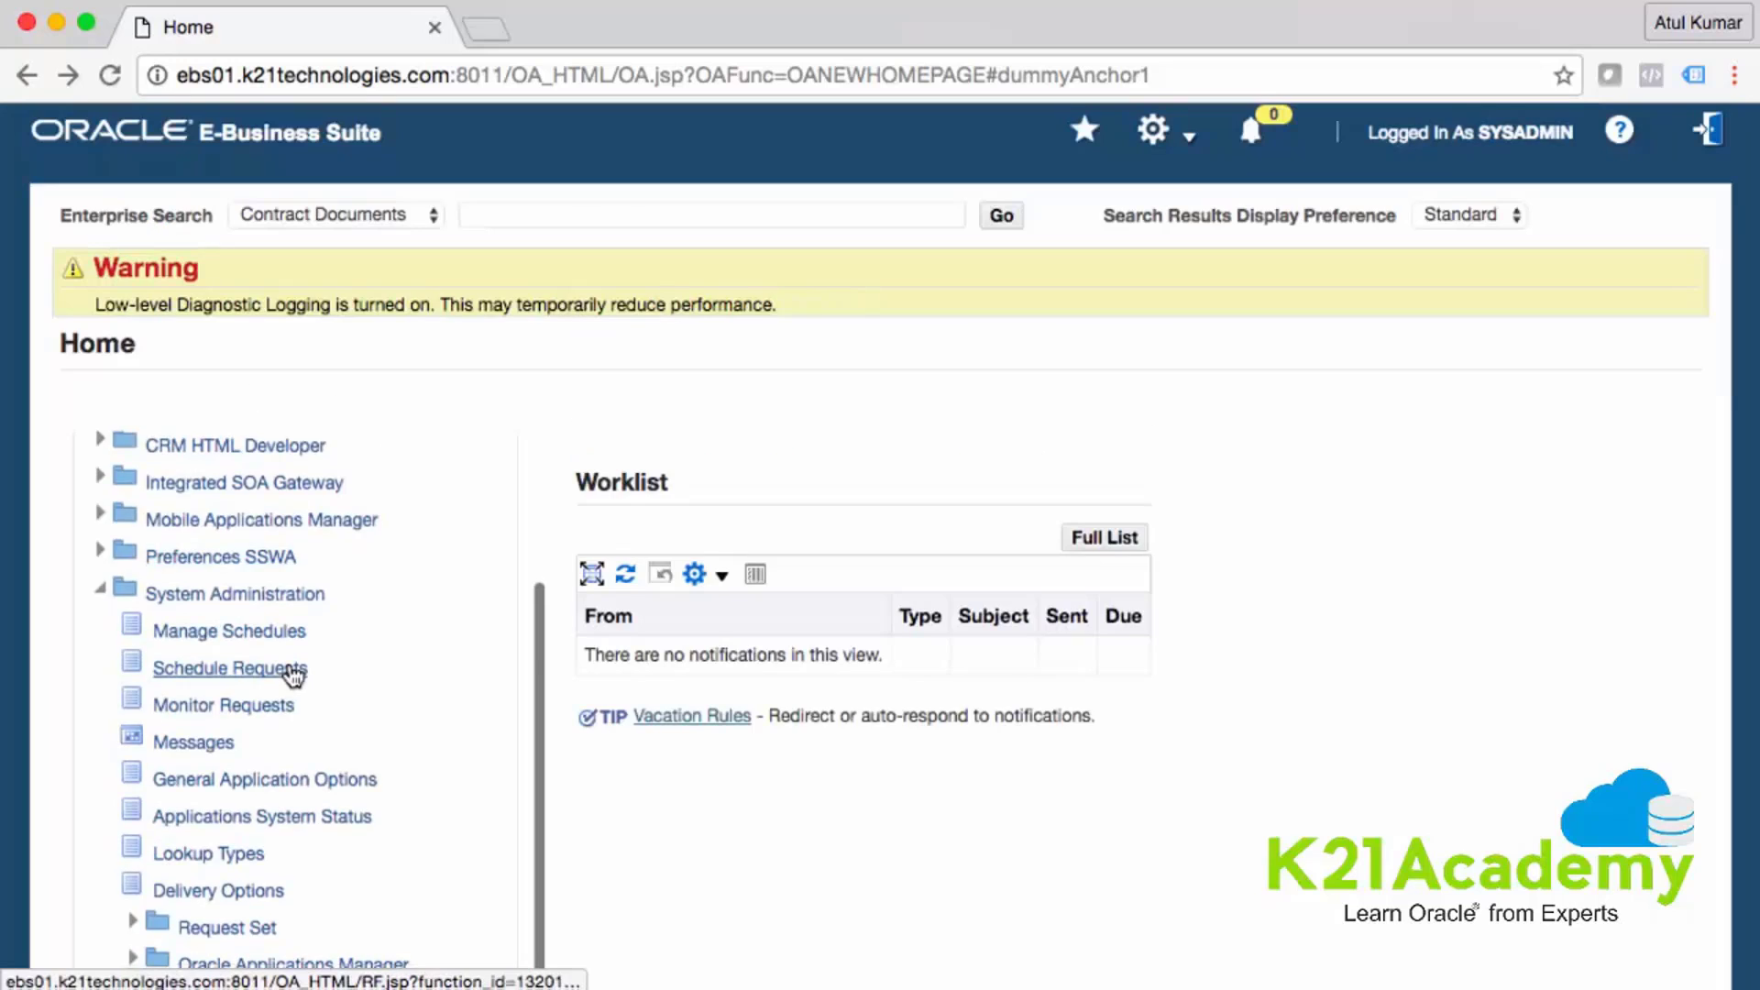
scroll(287, 676, "down", 4)
scroll(220, 680, "up", 3)
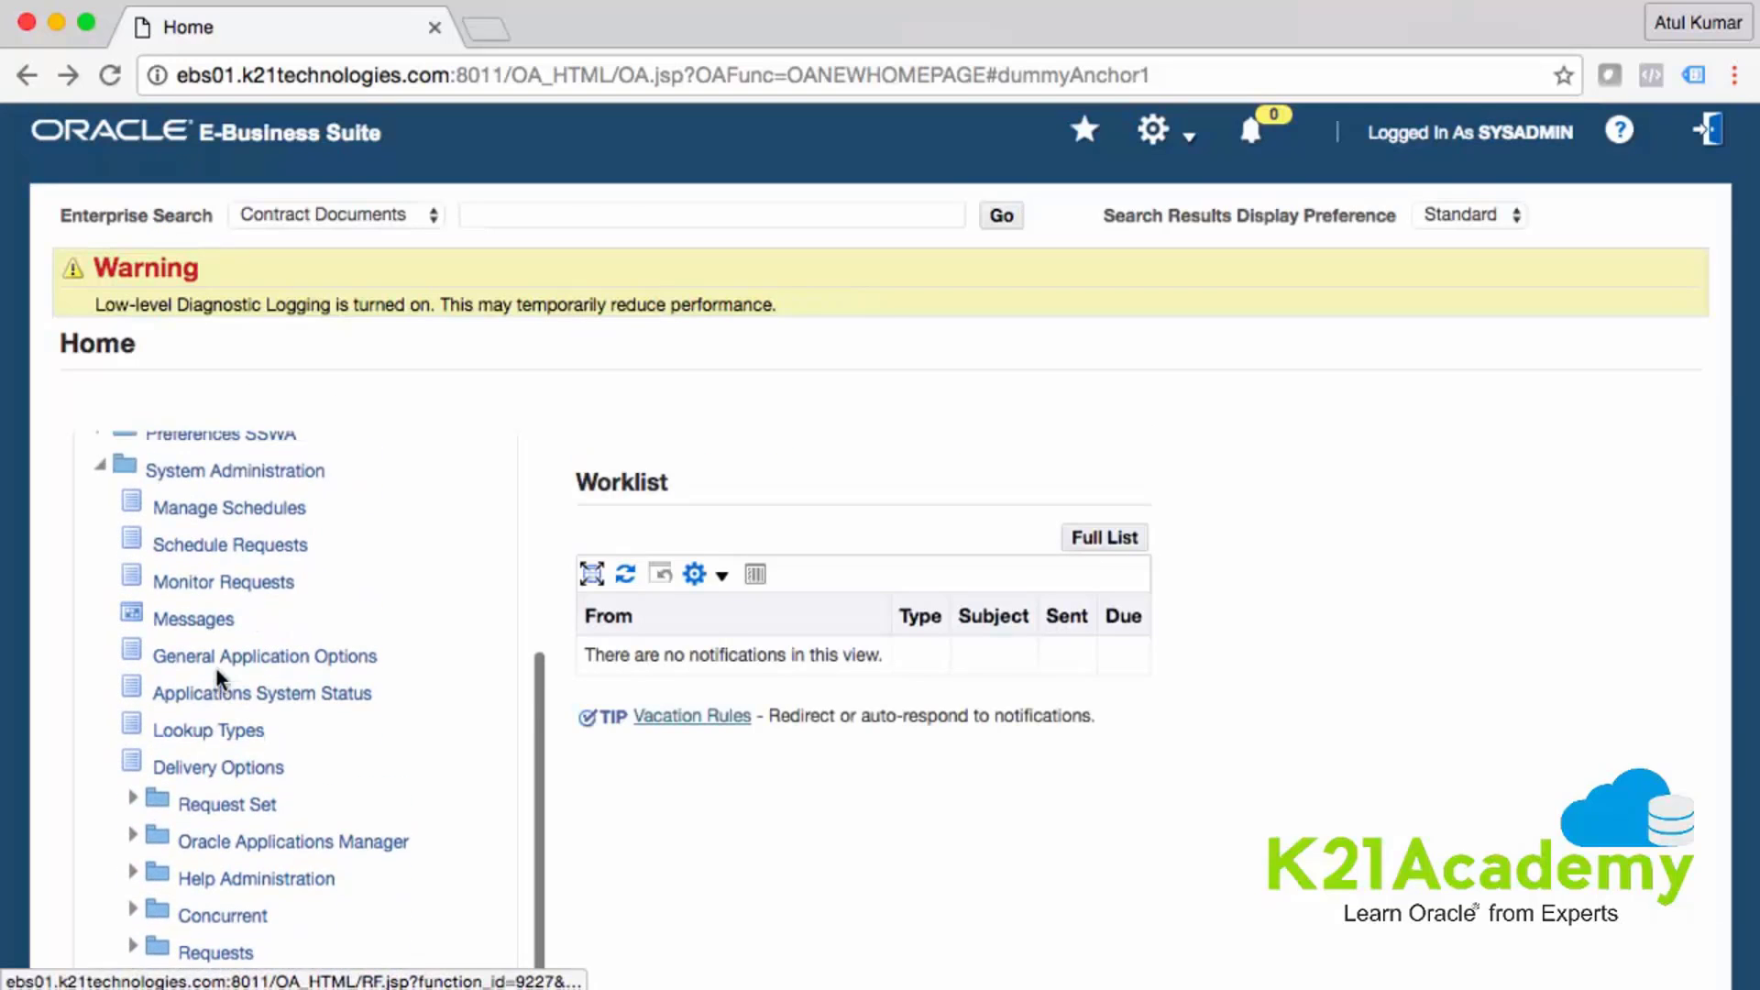
scroll(220, 678, "down", 4)
scroll(218, 678, "down", 5)
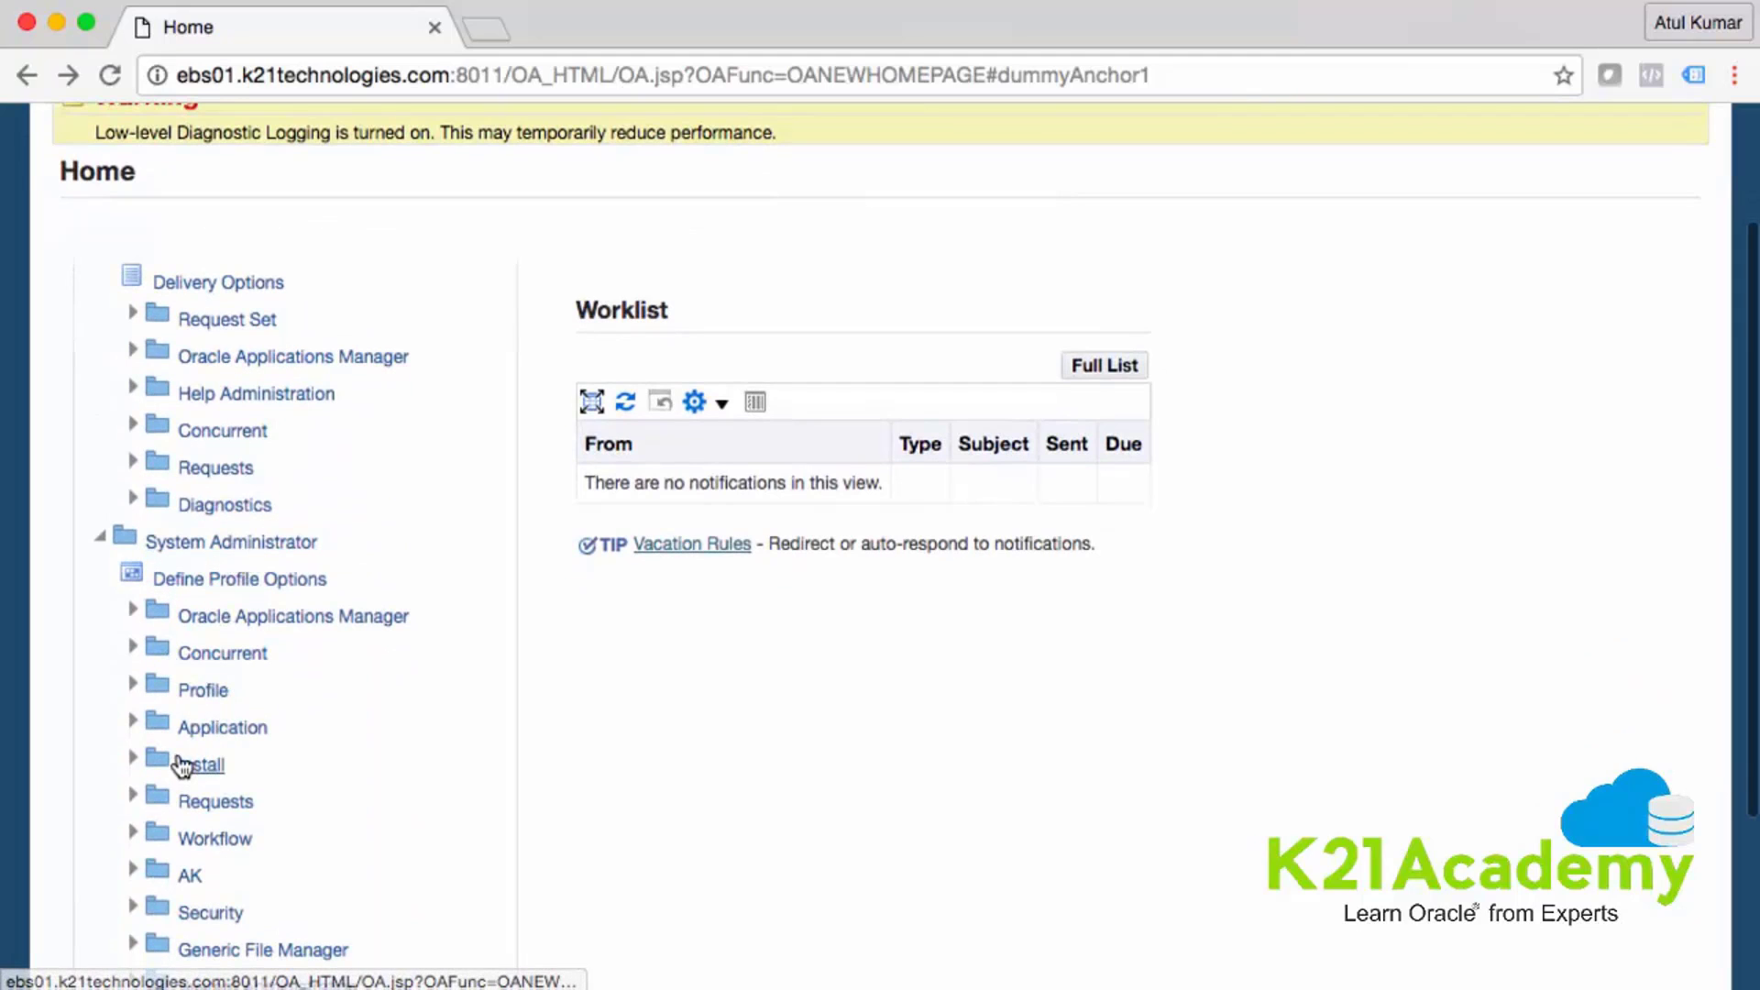
scroll(165, 770, "down", 2)
scroll(171, 726, "down", 1)
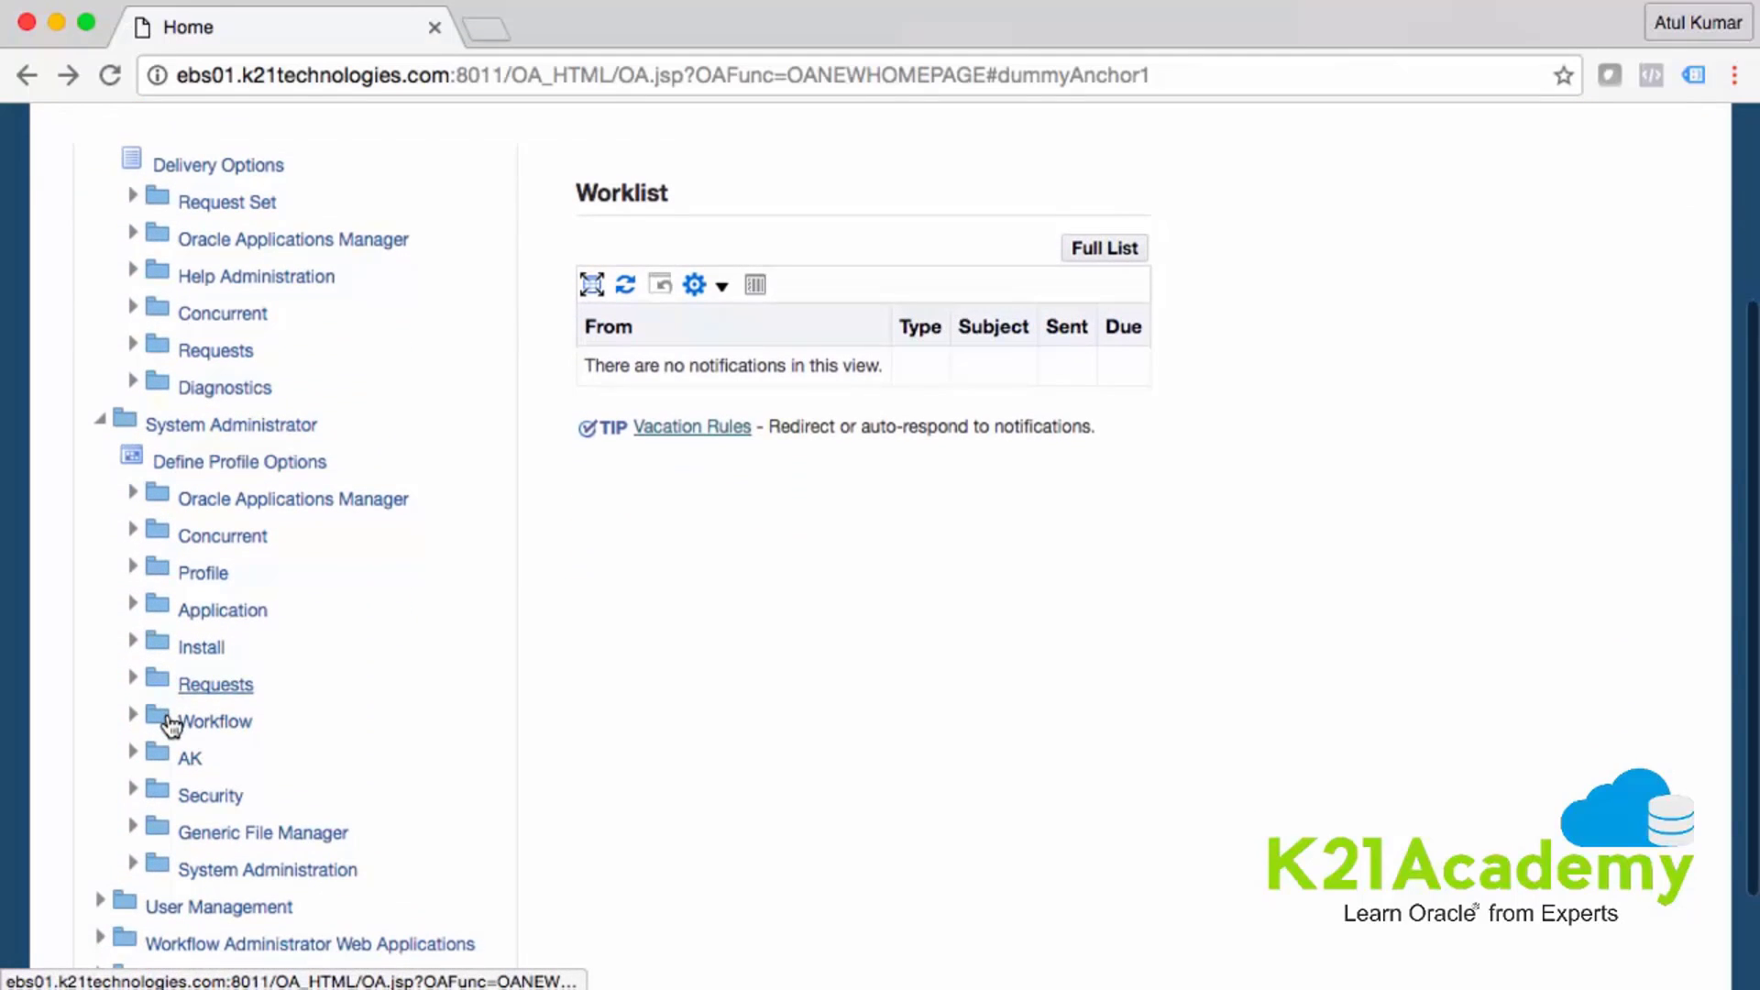
- Expand the Security folder and its User subfolder under System Administrator
left_click(132, 790)
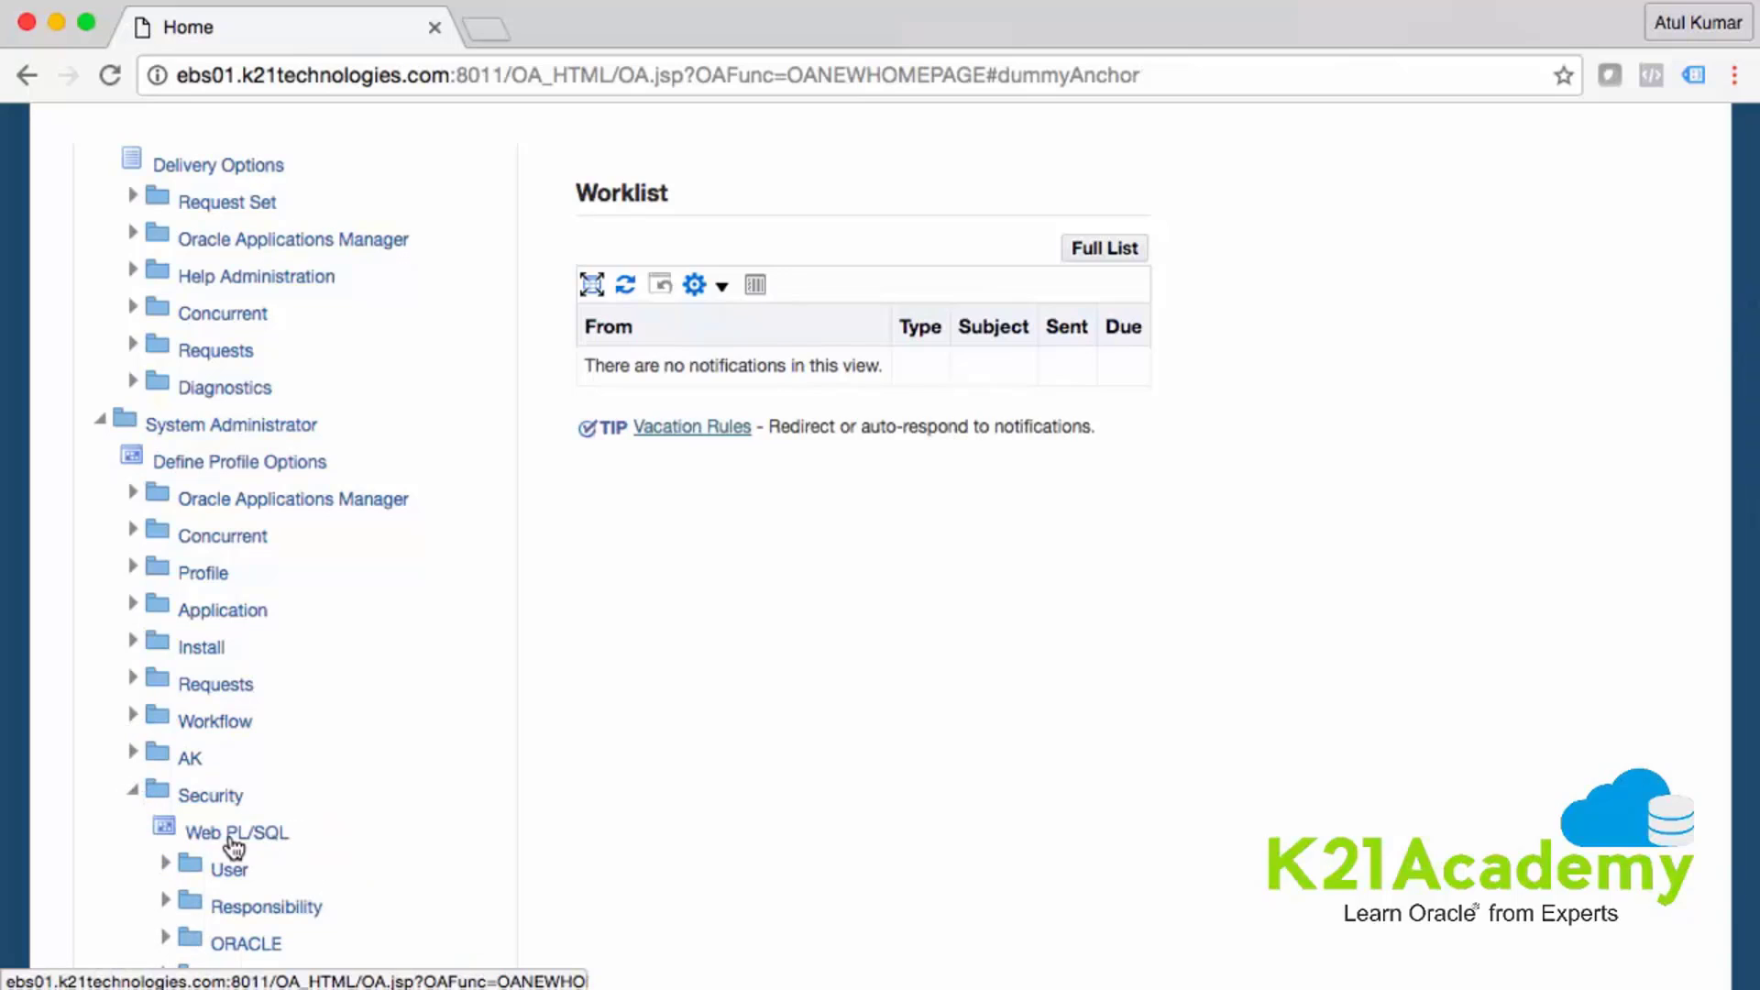
left_click(165, 867)
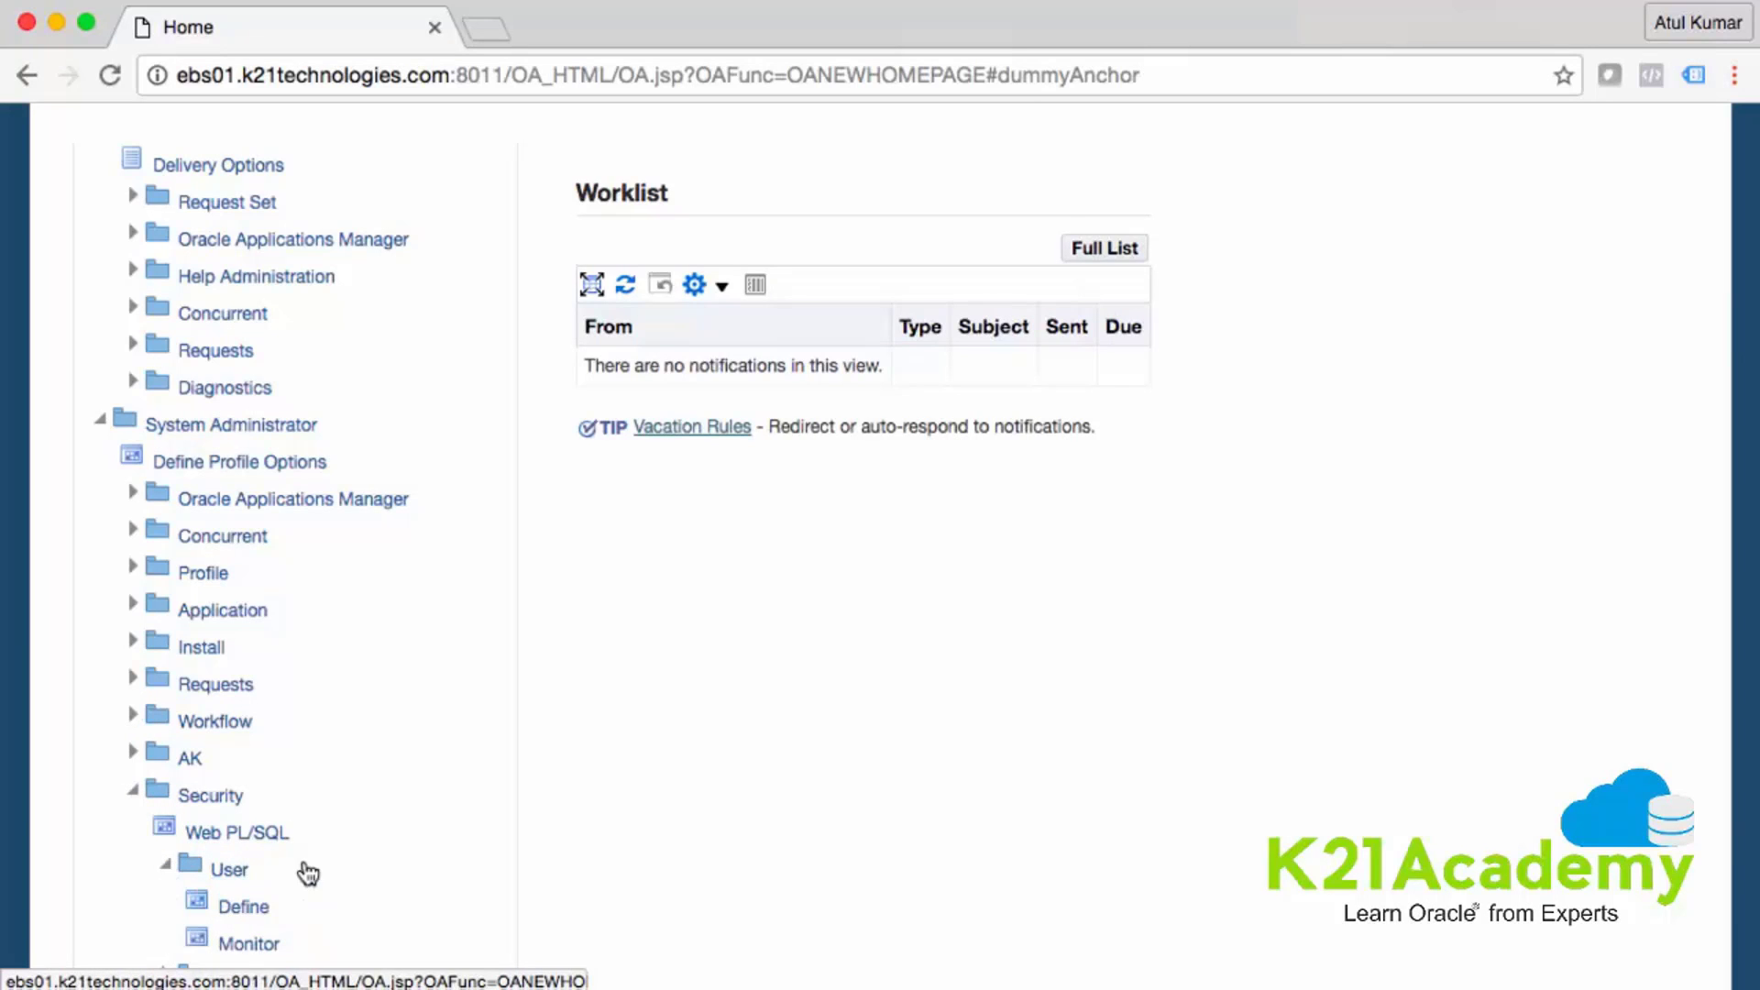
scroll(305, 871, "down", 1)
scroll(306, 871, "down", 6)
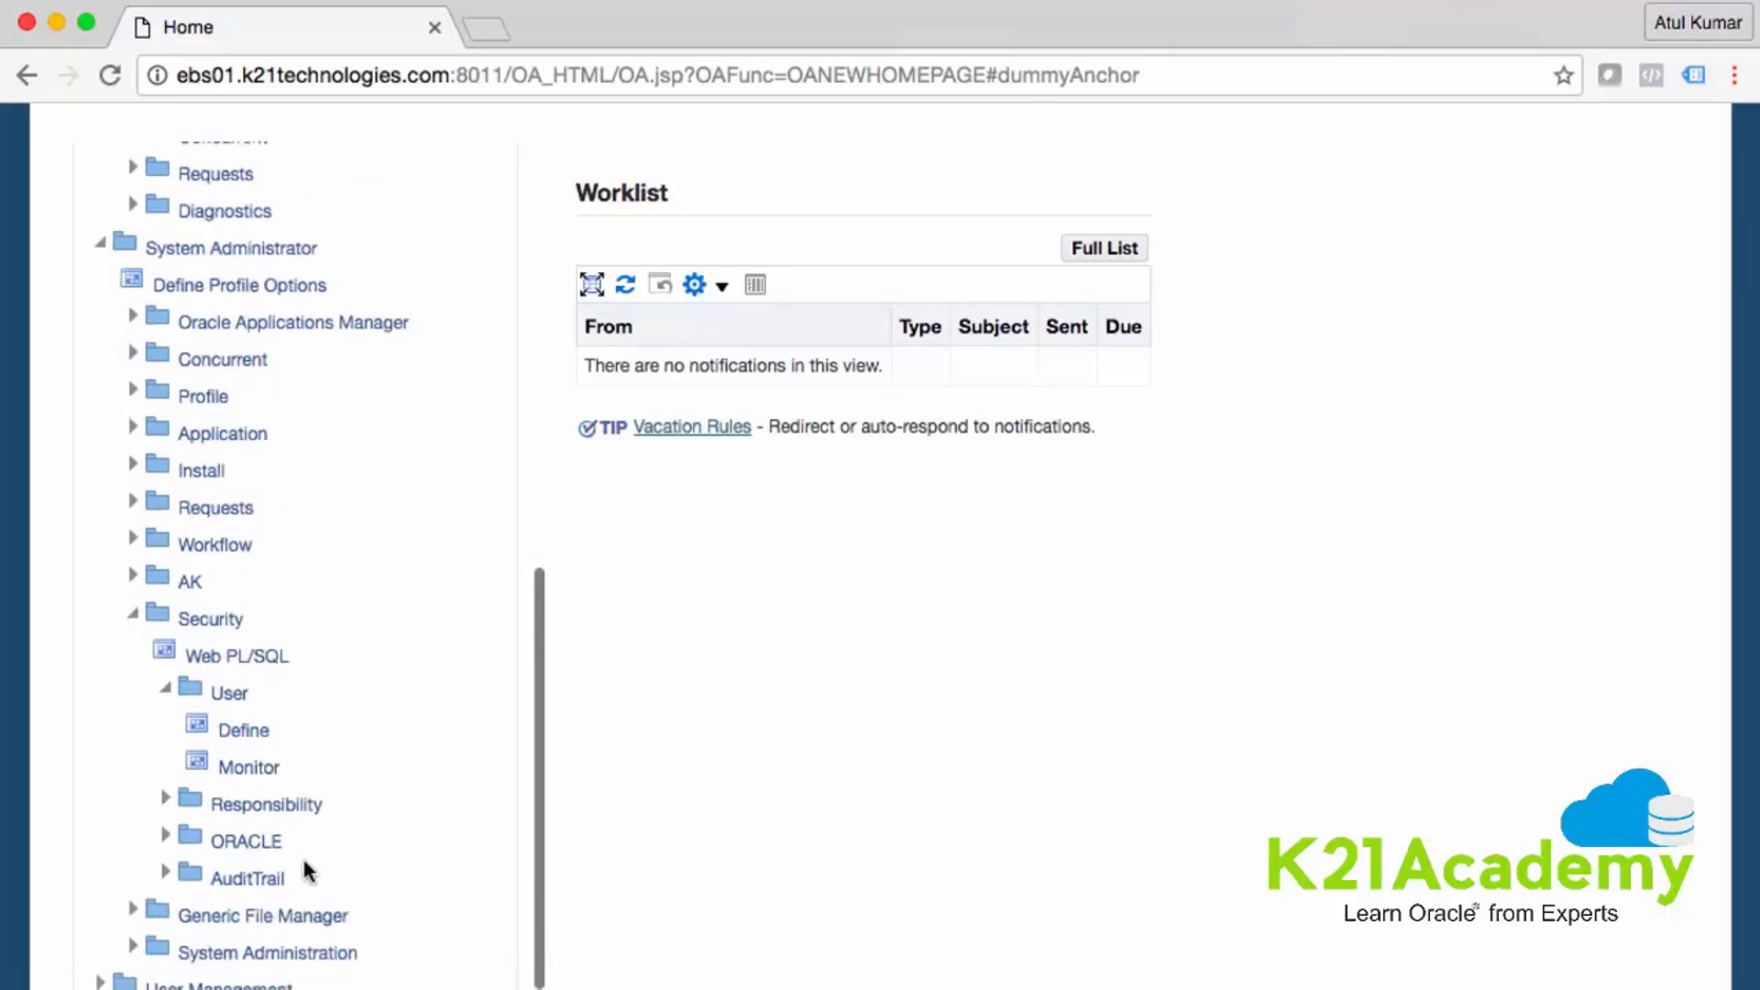
- Open the System Administration forms page in a new tab and let it load
left_click(306, 871)
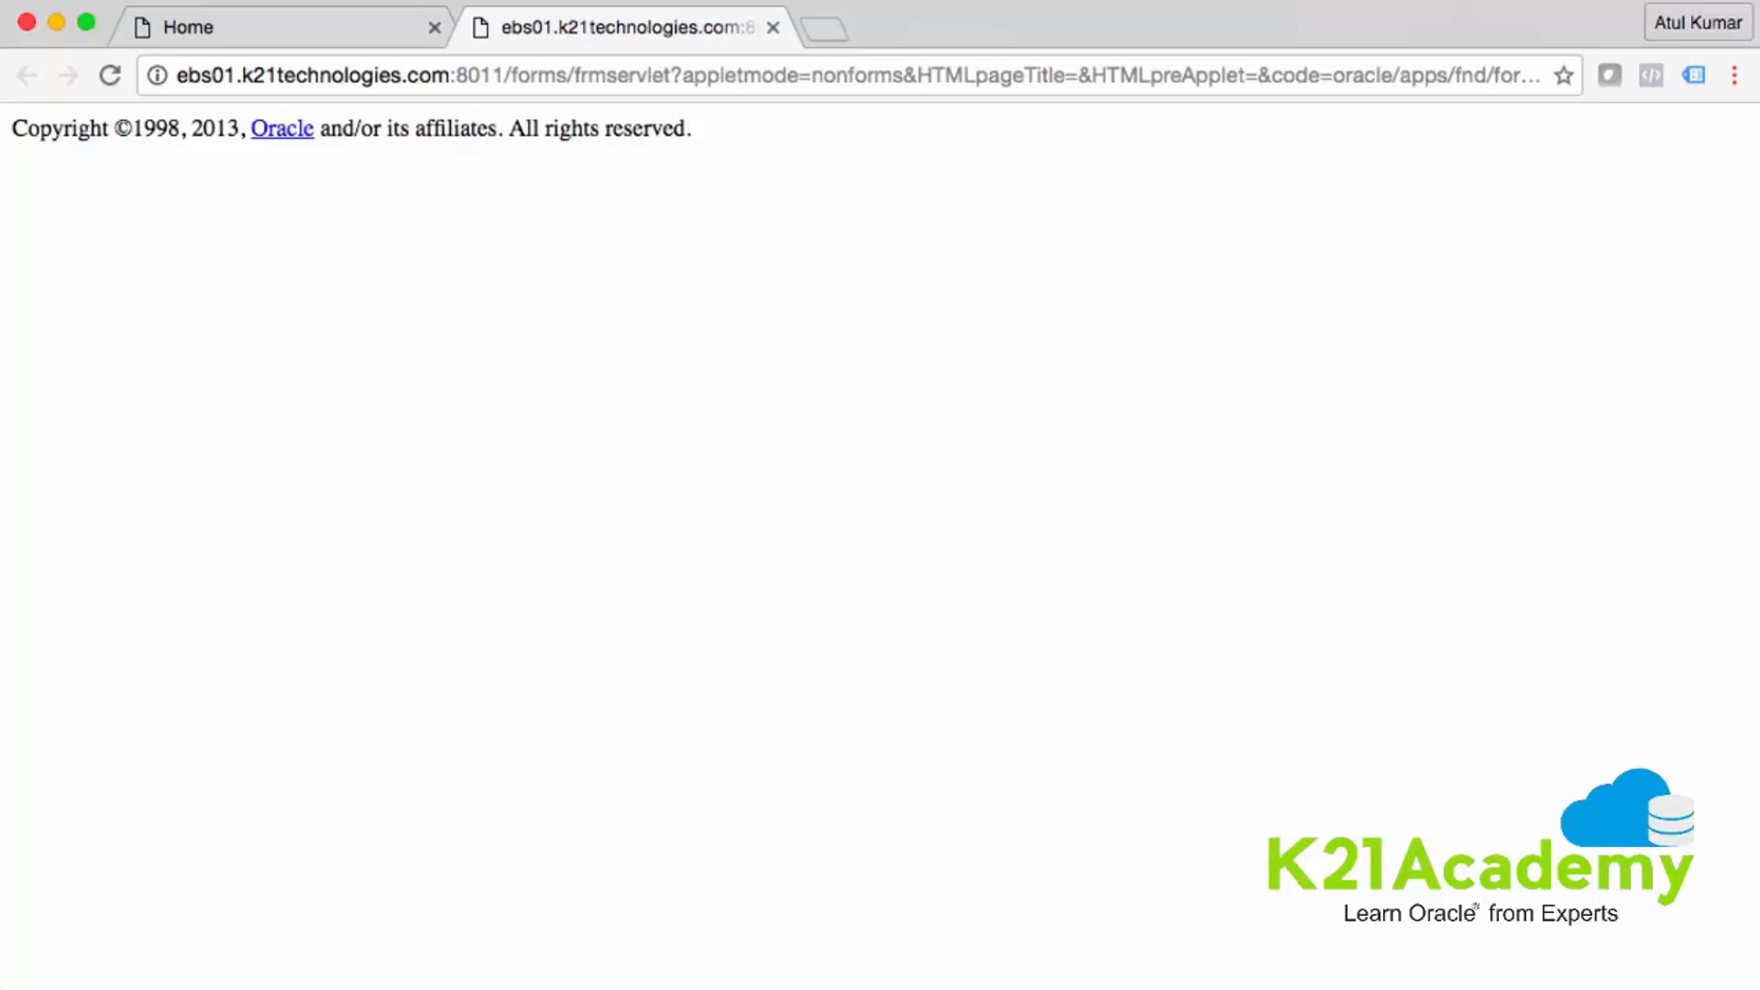
left_click(1313, 0)
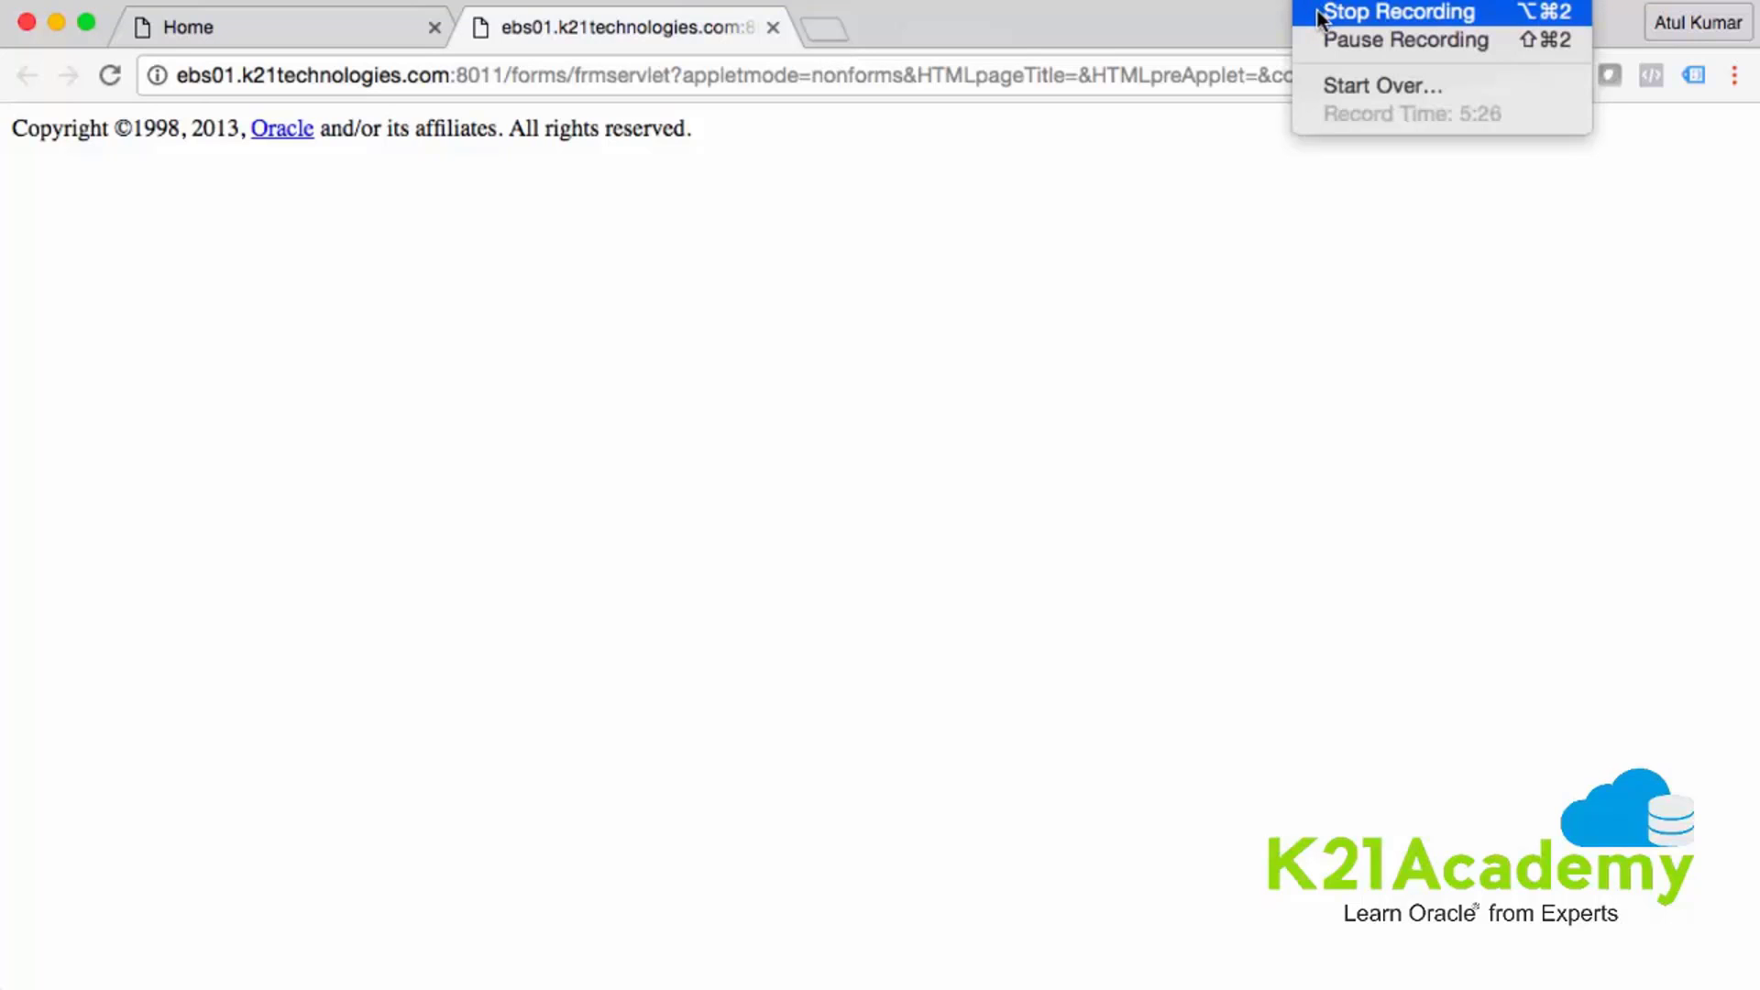
- Back on the Home page, expand System Administrator's Profile folder to show System and Personal
left_click(1326, 40)
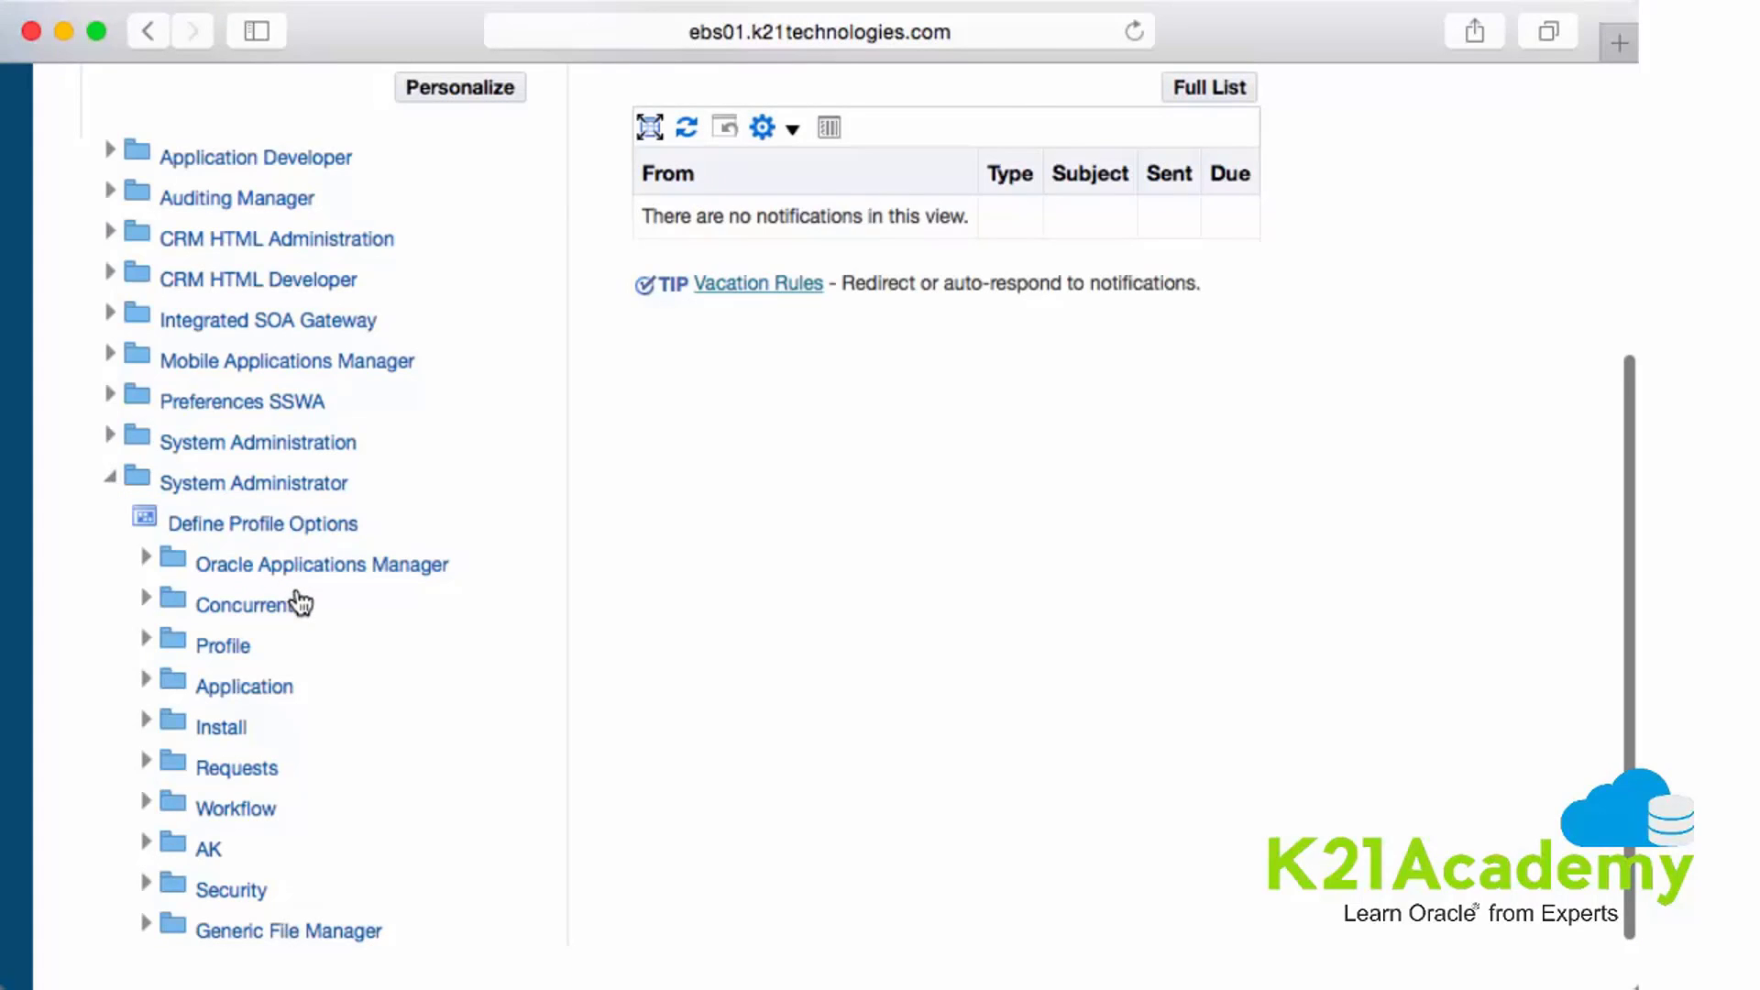
scroll(300, 602, "down", 1)
scroll(463, 589, "up", 1)
scroll(781, 564, "up", 5)
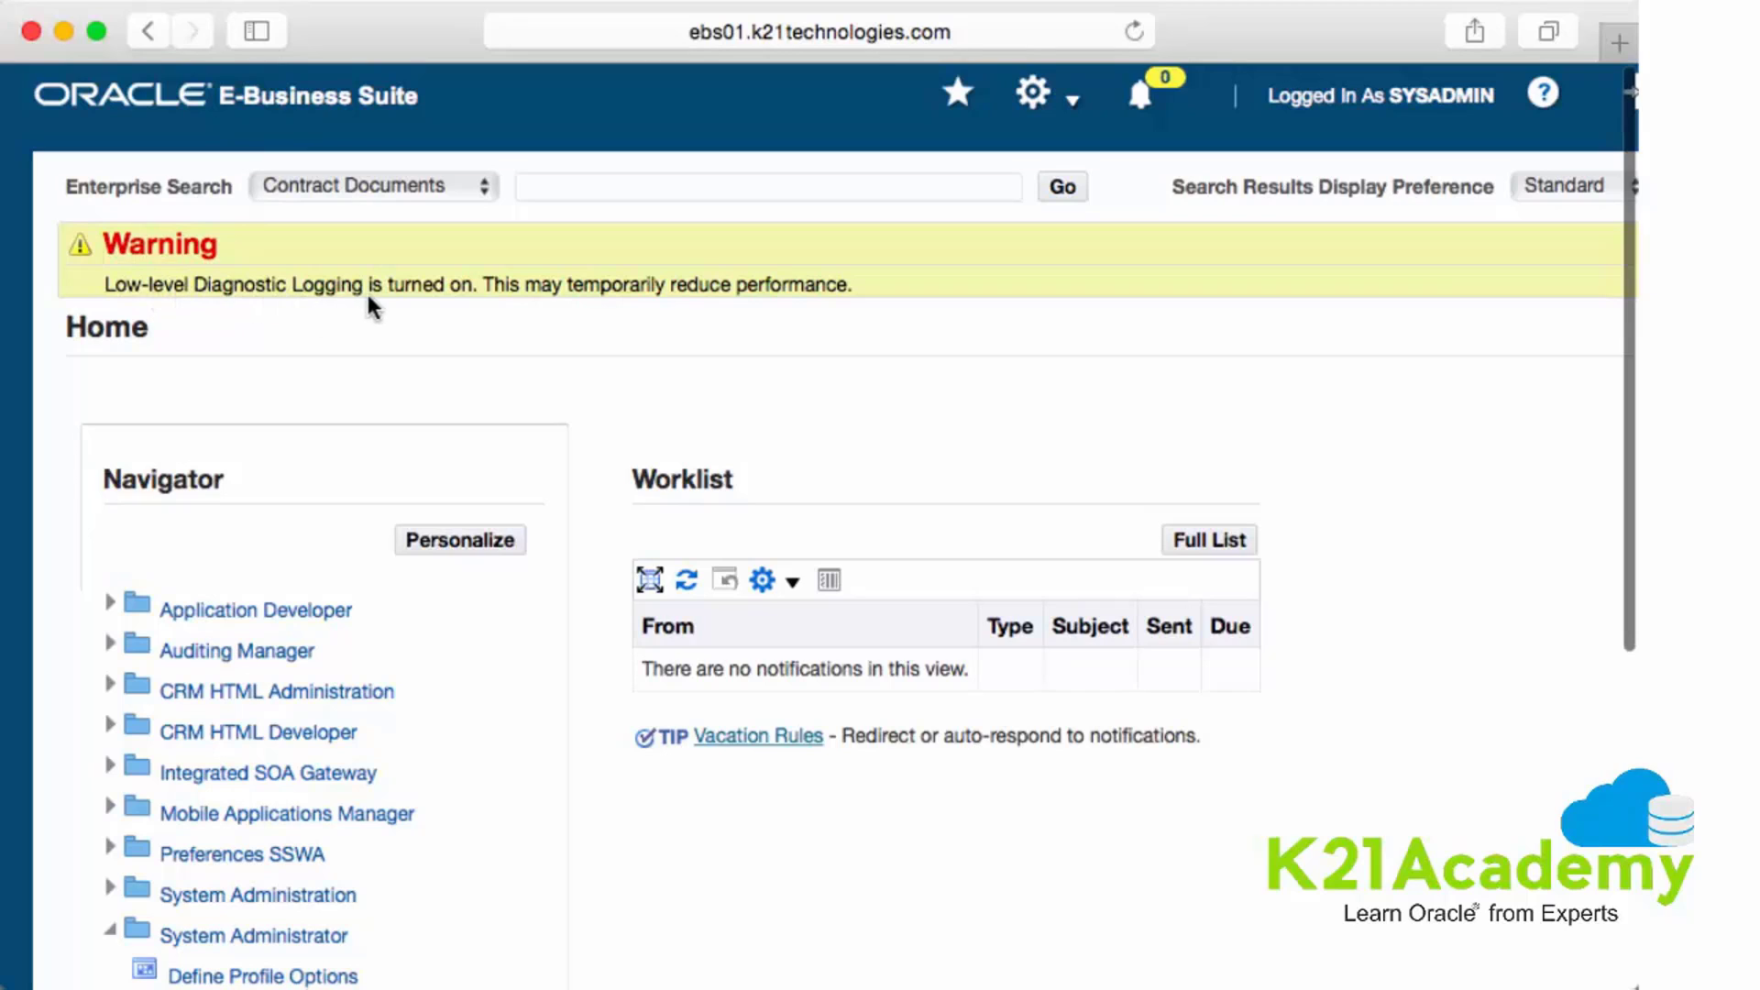
scroll(596, 887, "down", 5)
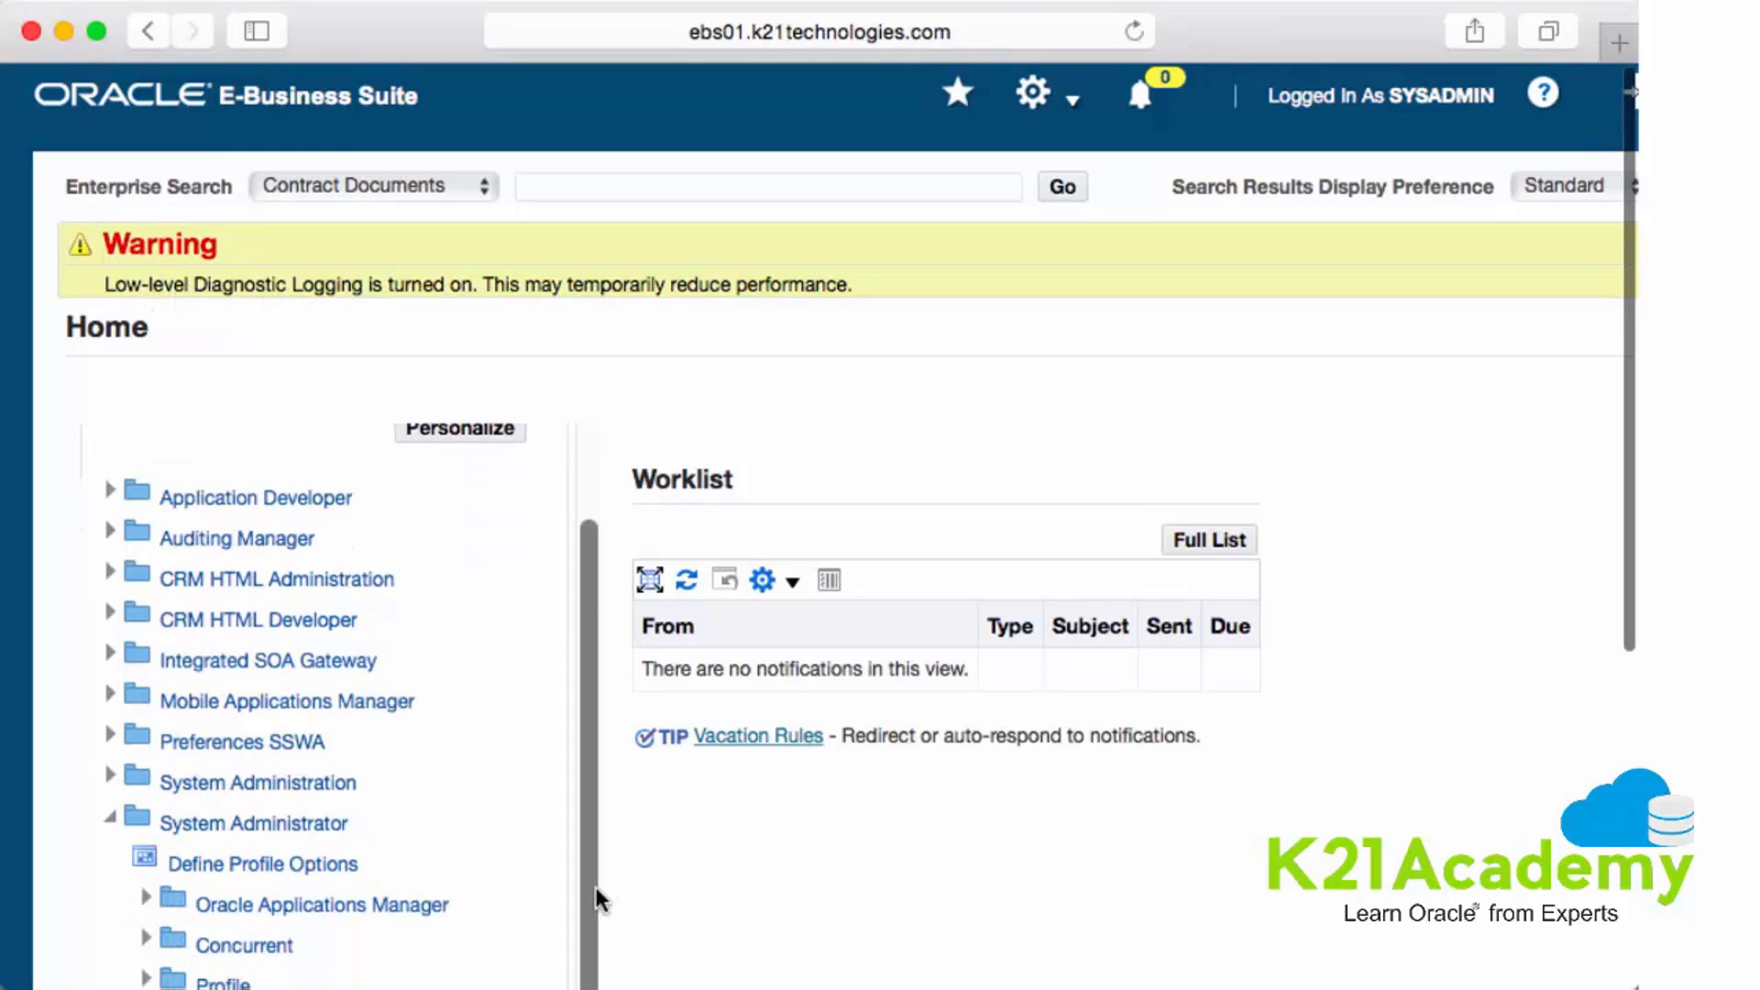
scroll(596, 887, "down", 5)
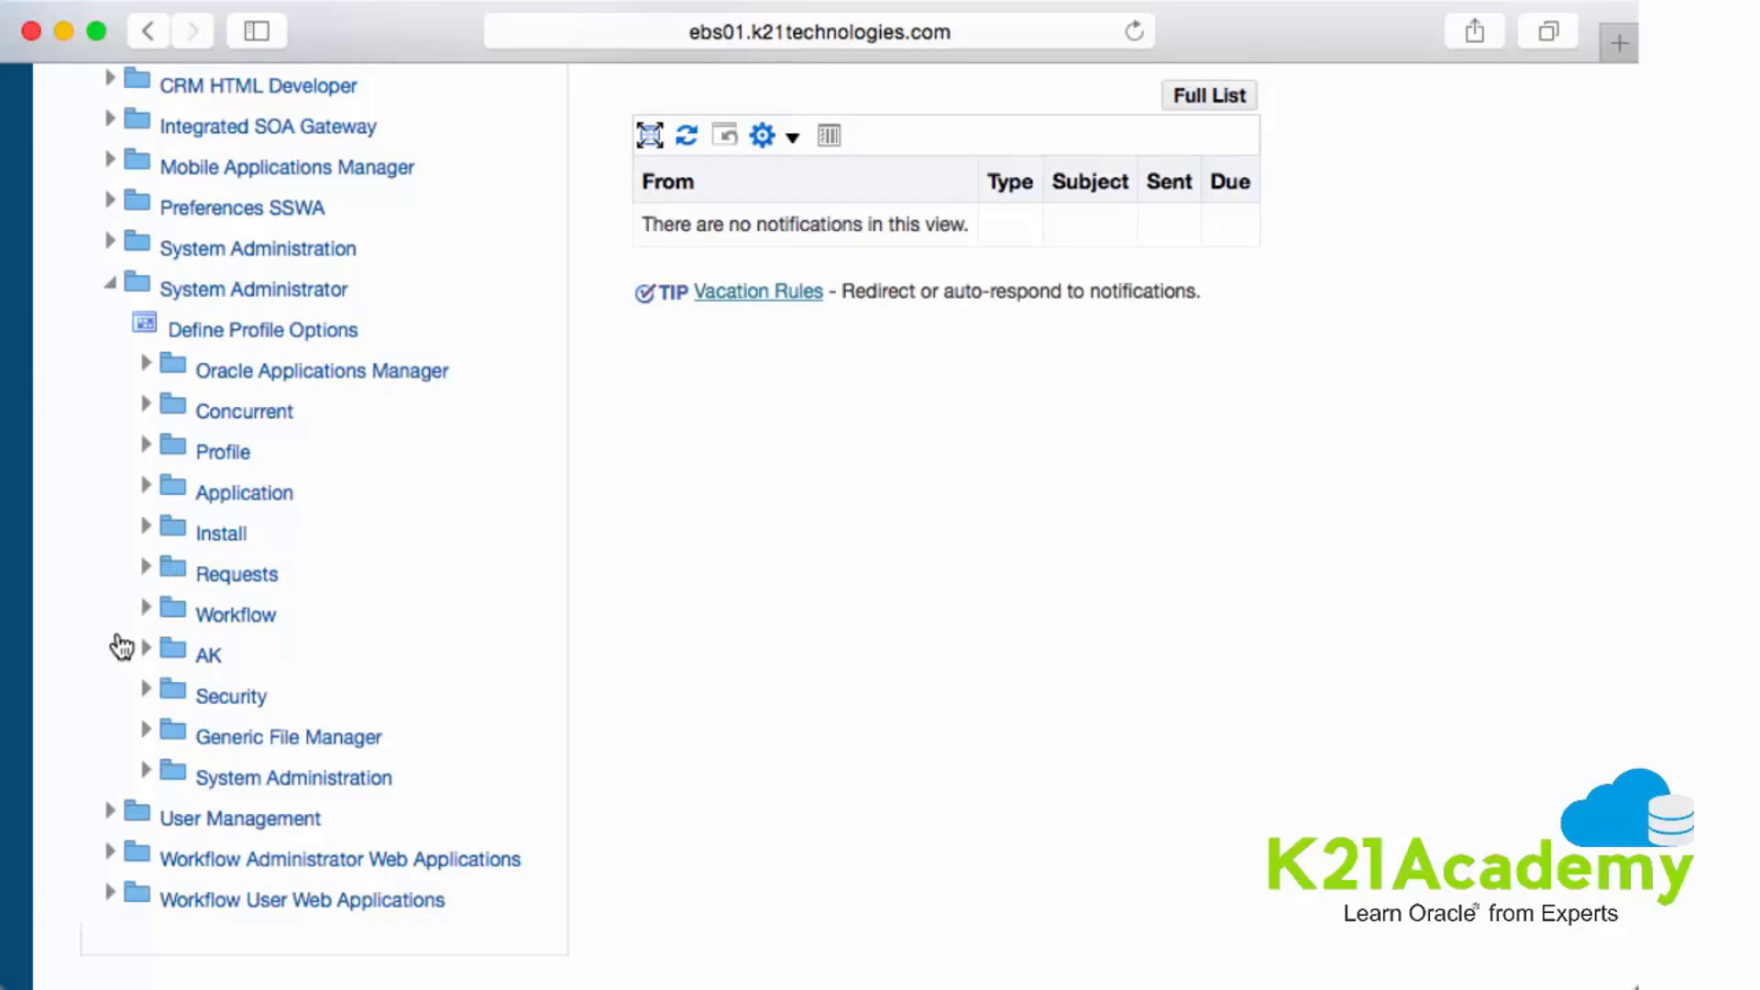
left_click(145, 445)
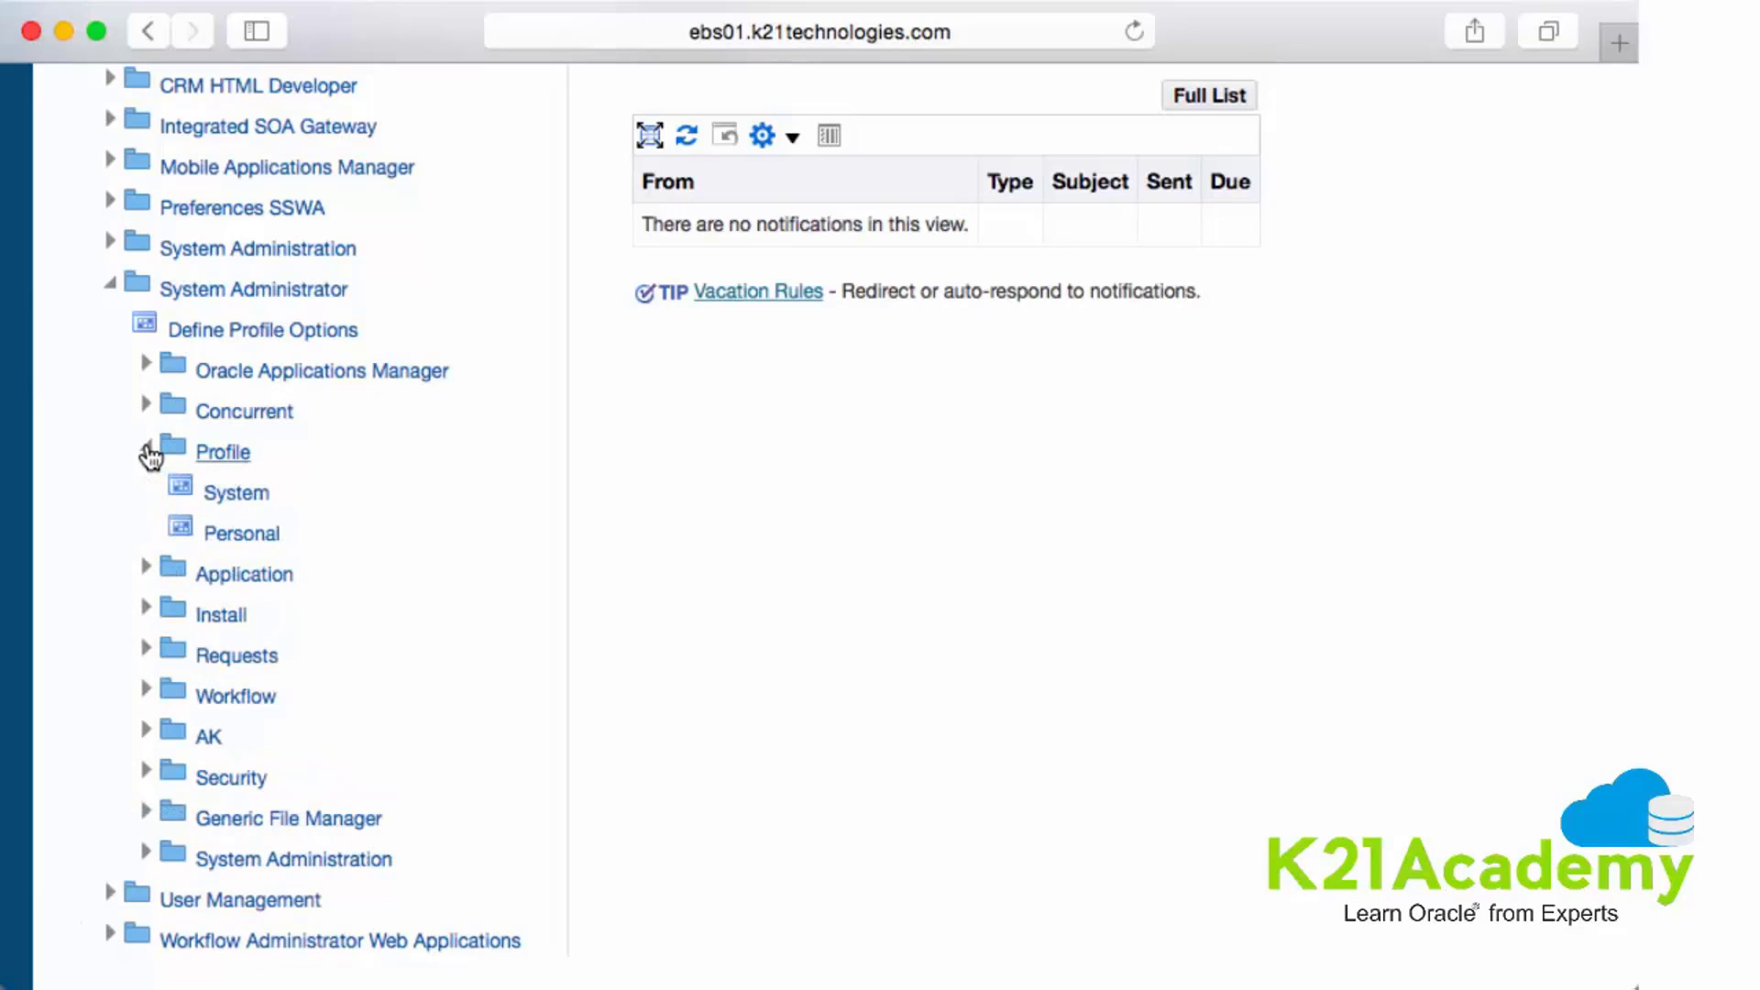
- Open the Profile > System form and allow Java on this site every time
left_click(226, 496)
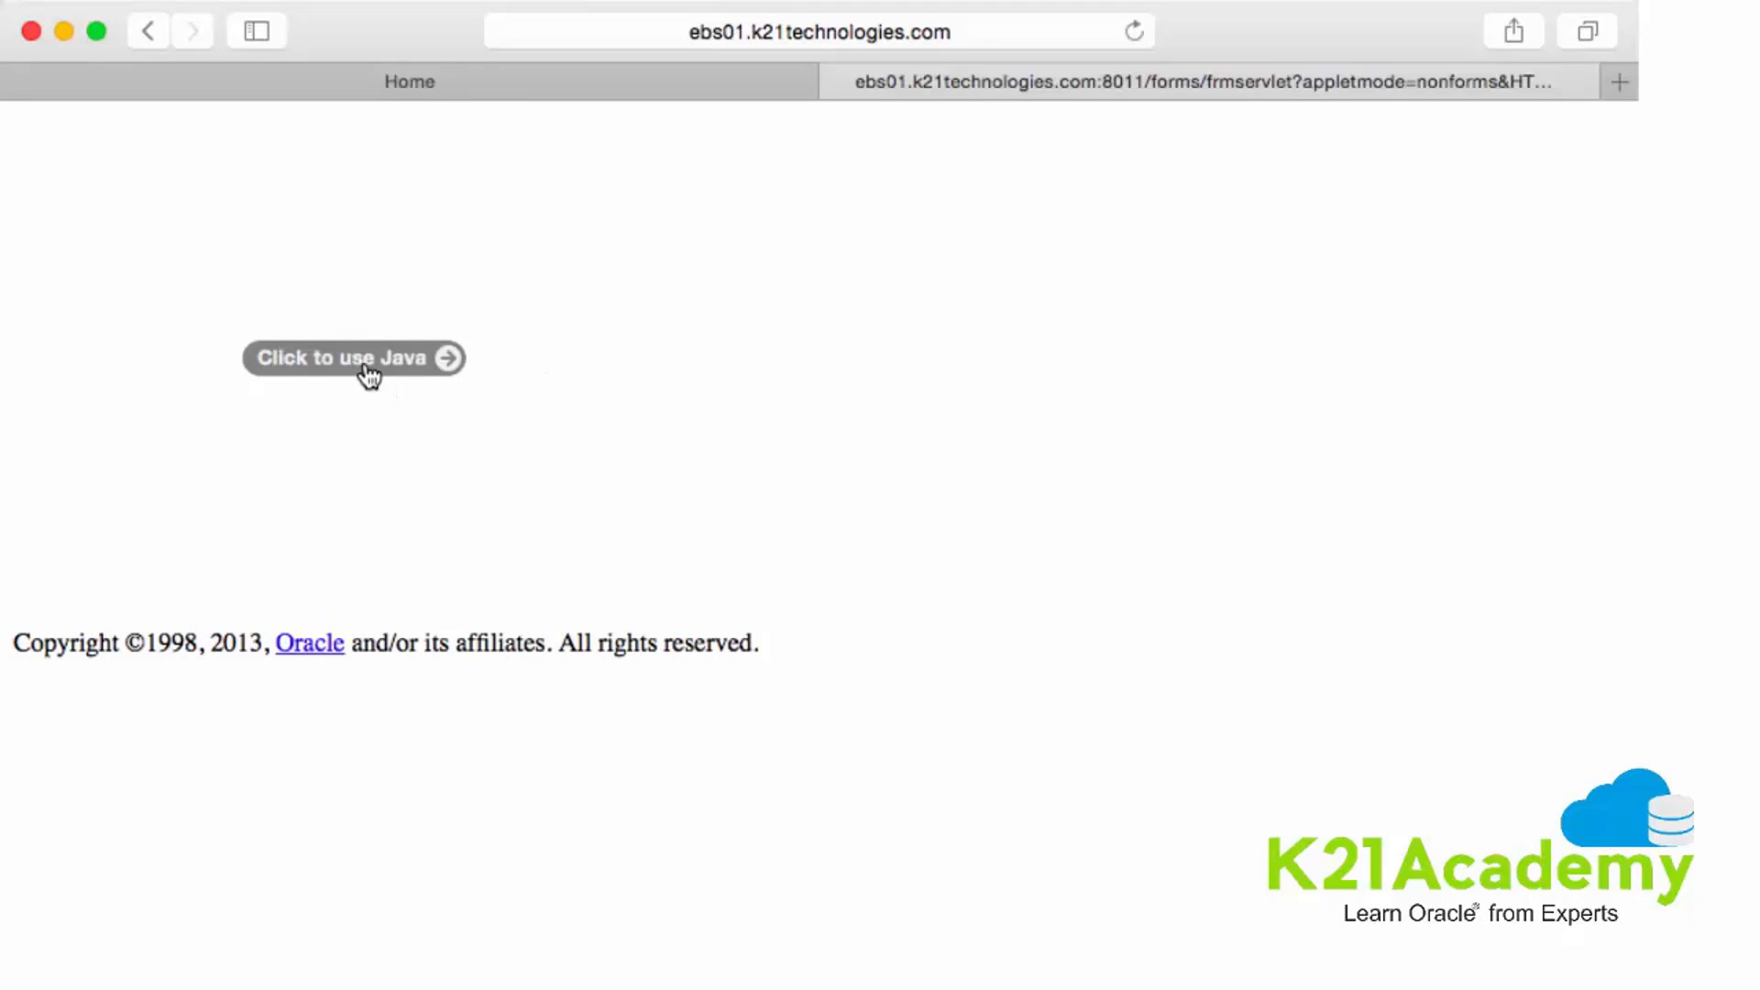
left_click(394, 365)
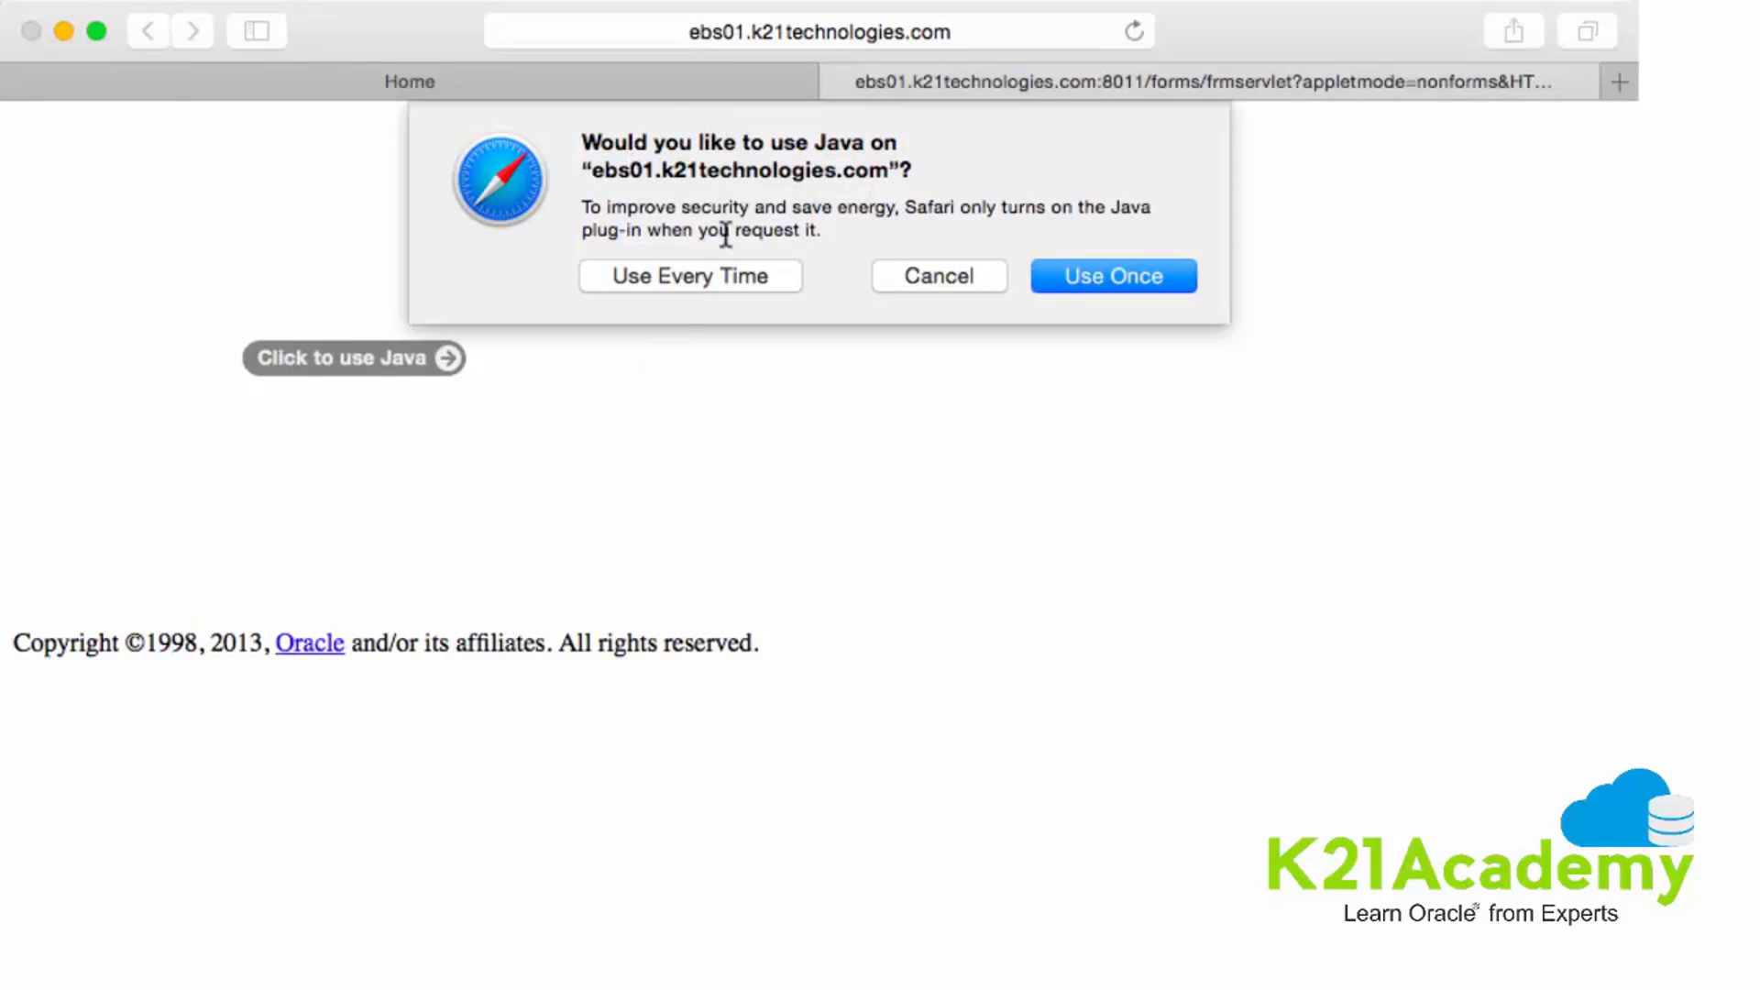
left_click(694, 277)
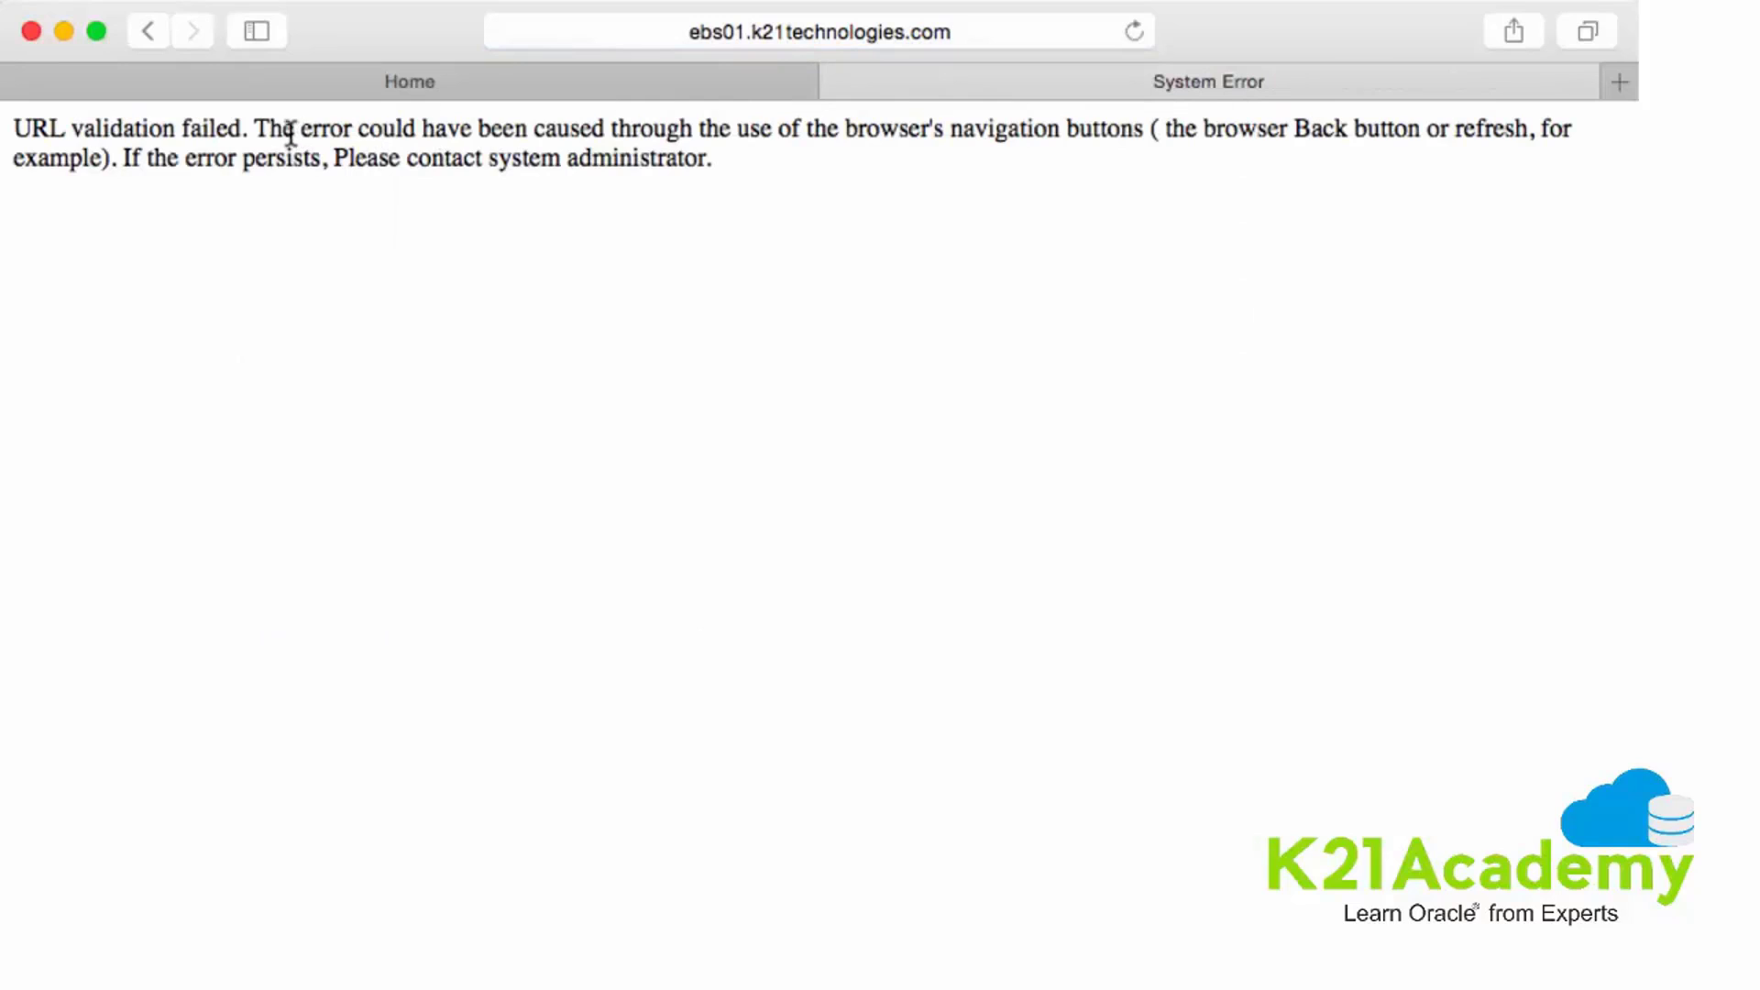
- Close the System Error tab and reopen the Profile > System form
left_click(842, 81)
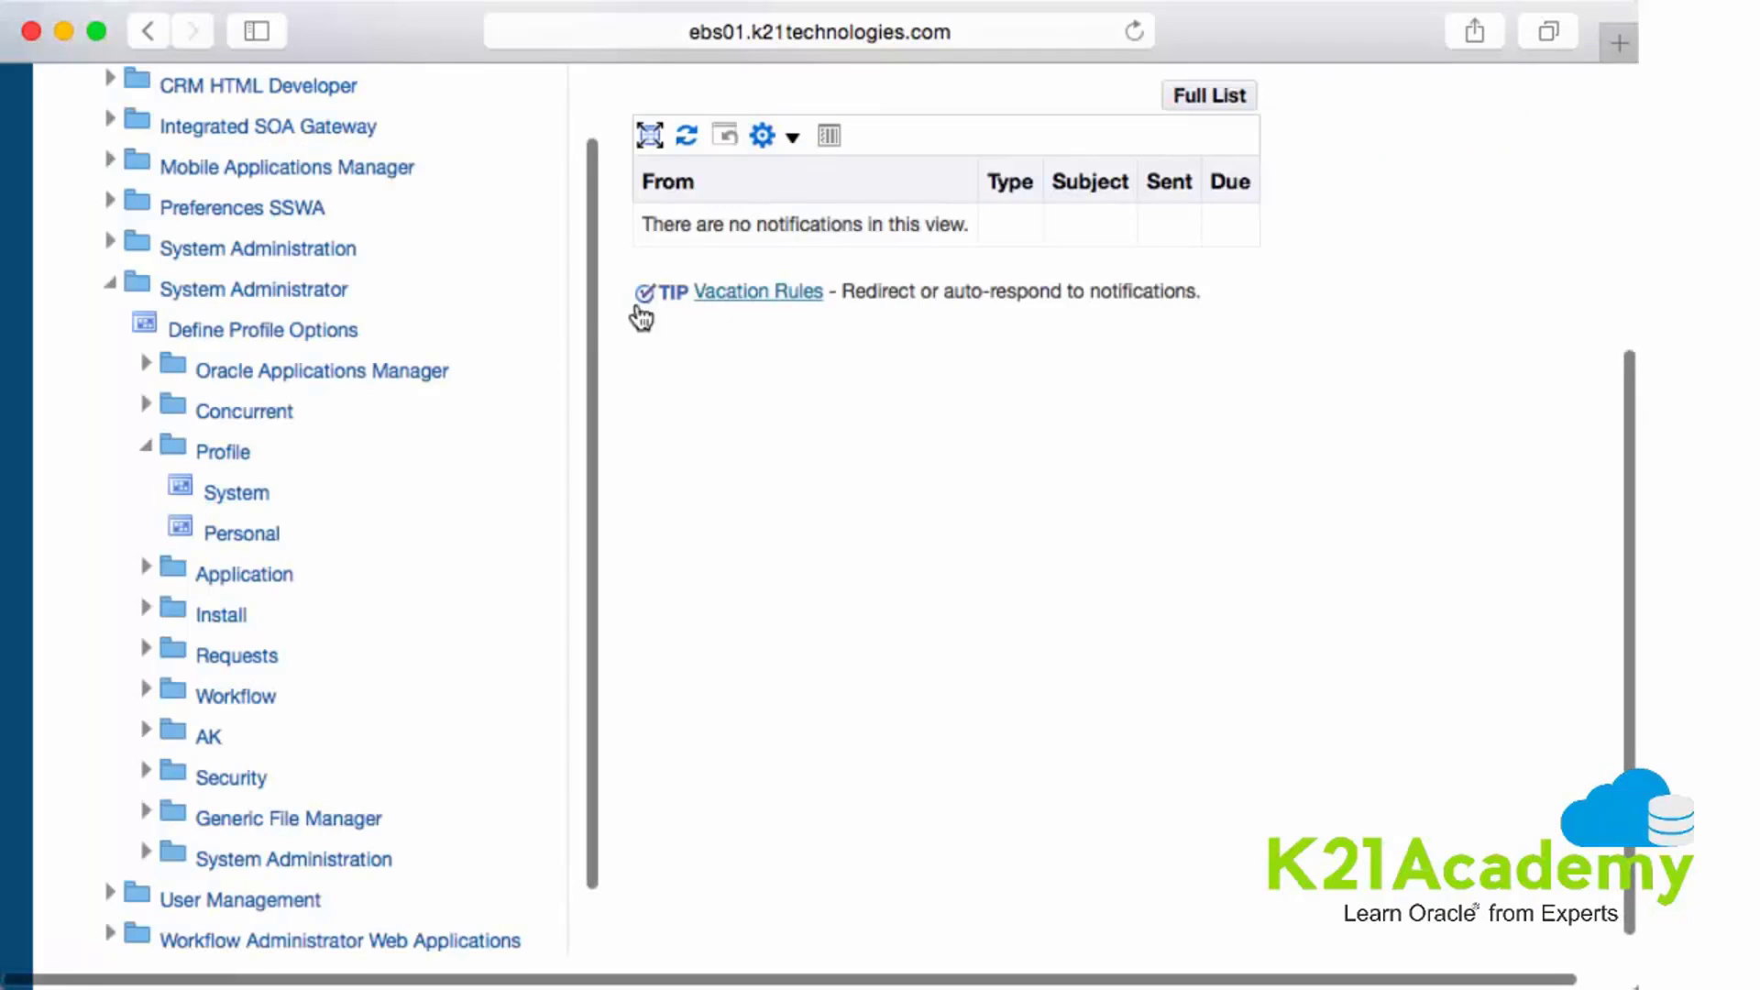
left_click(240, 497)
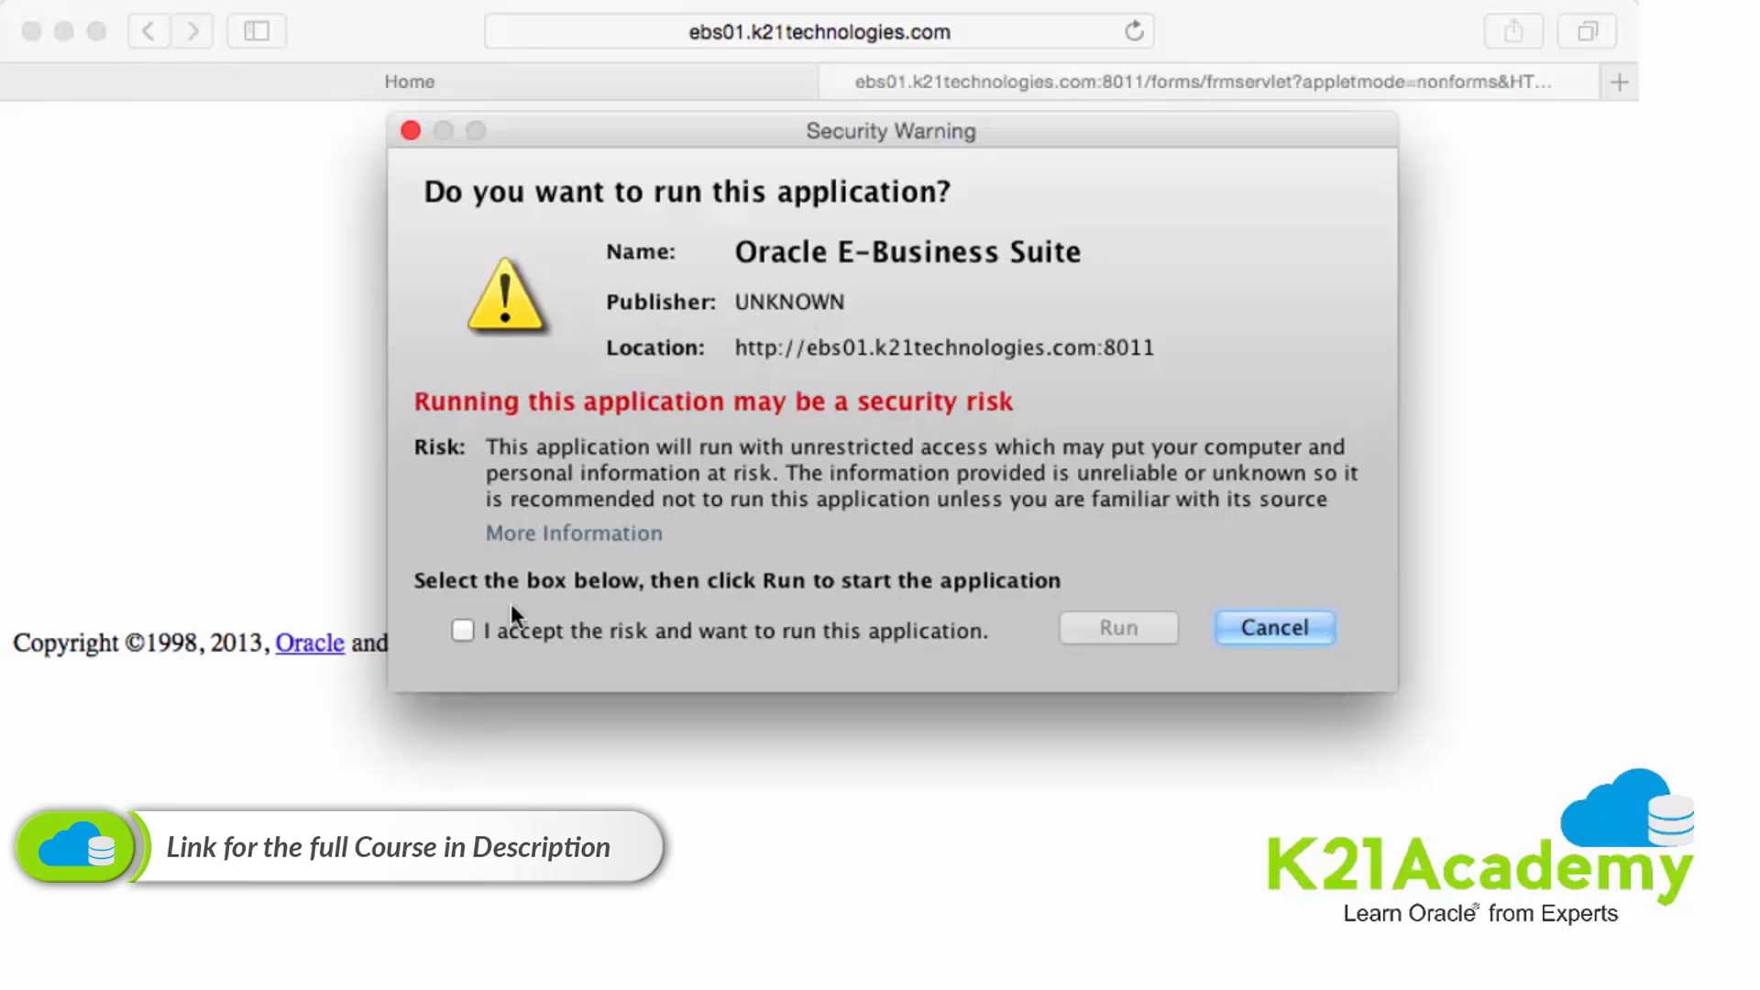
- Tick 'I accept the risk and want to run this application' and run it
left_click(461, 633)
left_click(1121, 627)
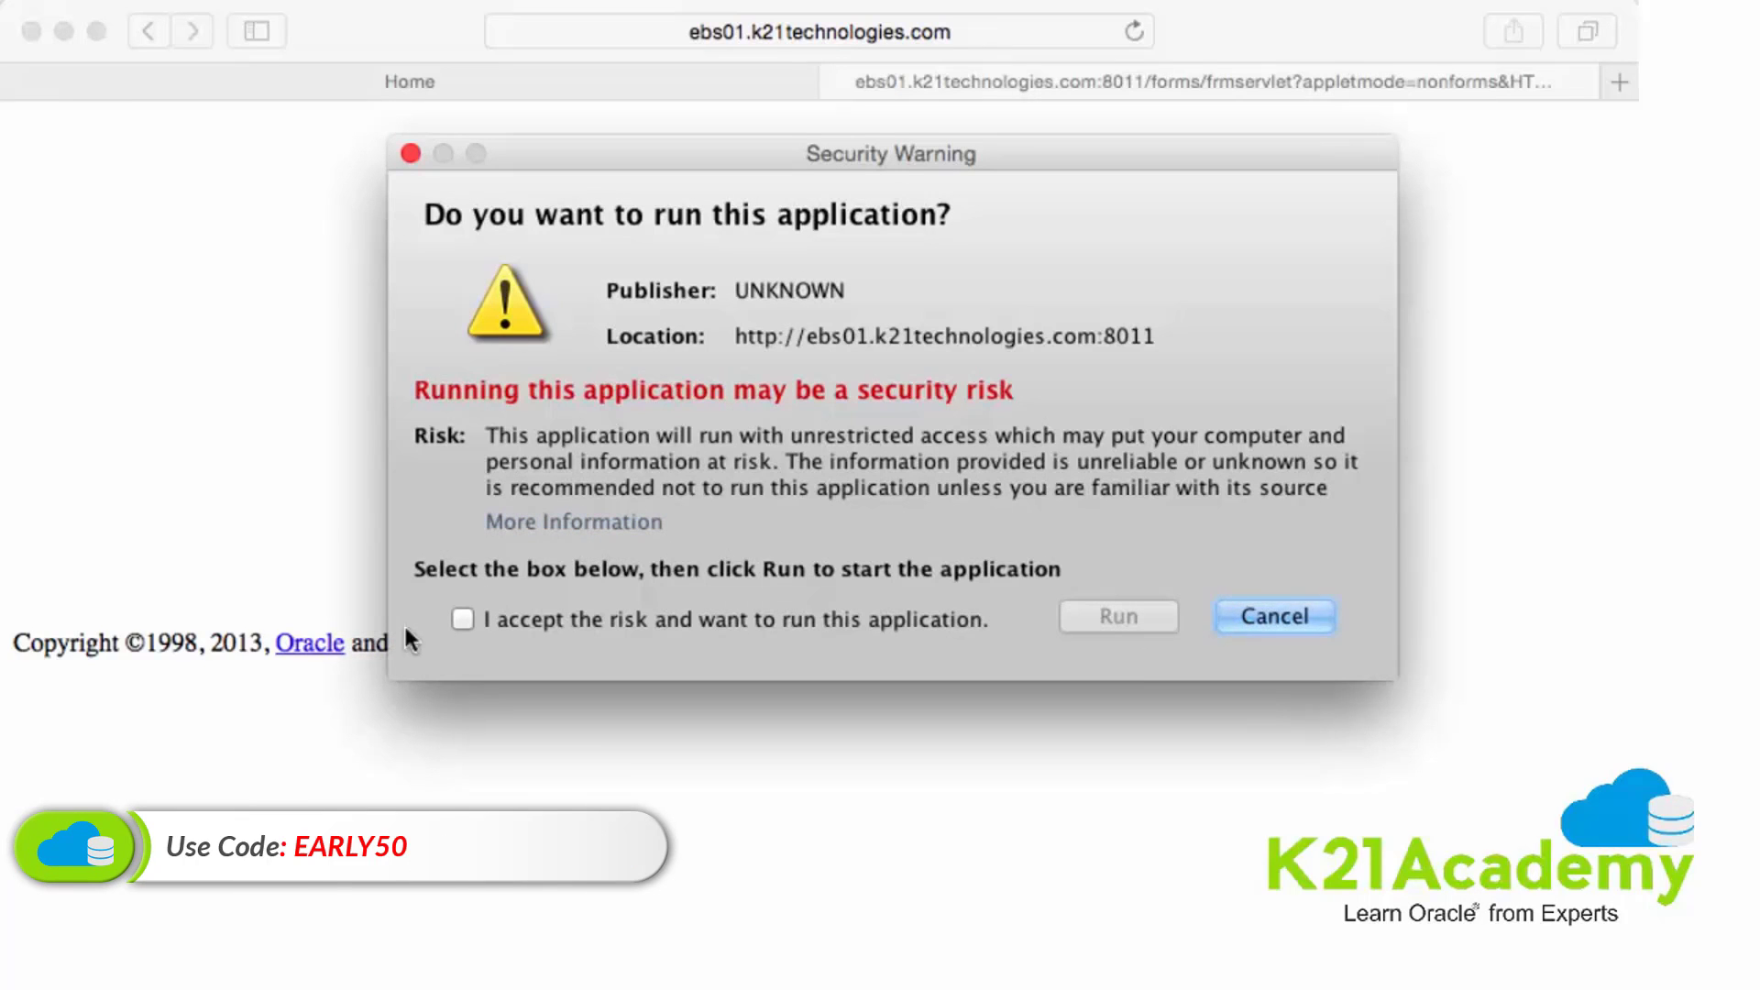
left_click(463, 619)
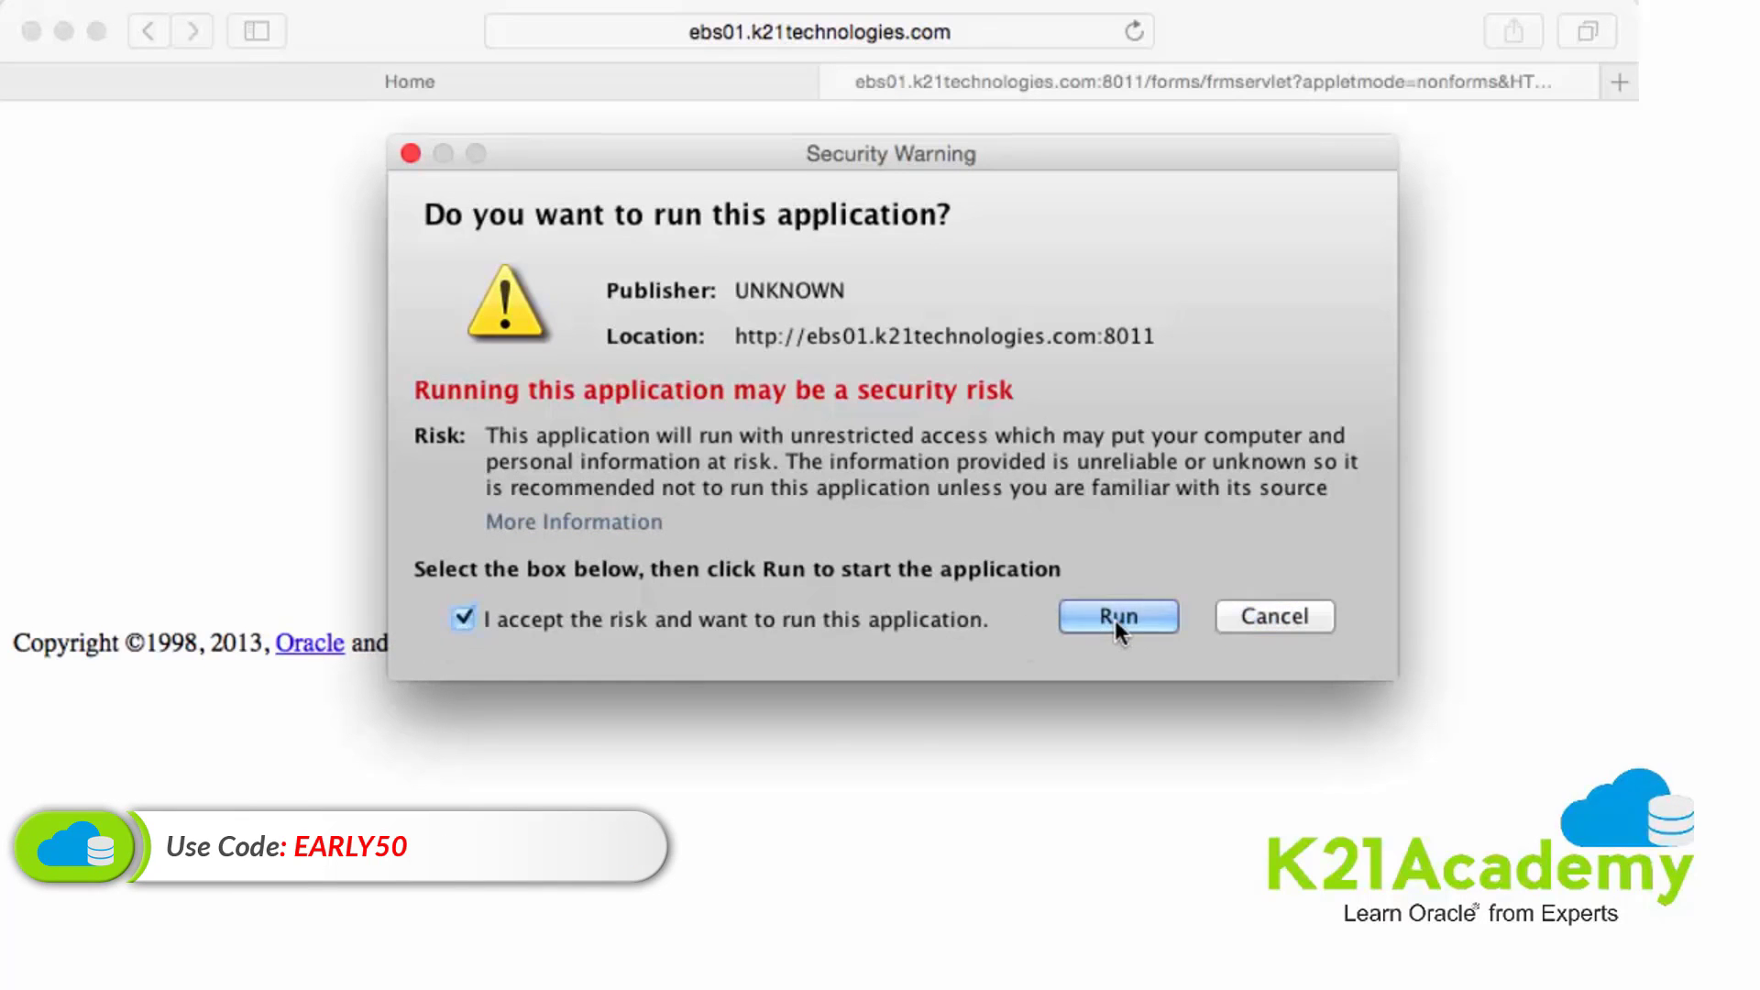
left_click(1117, 629)
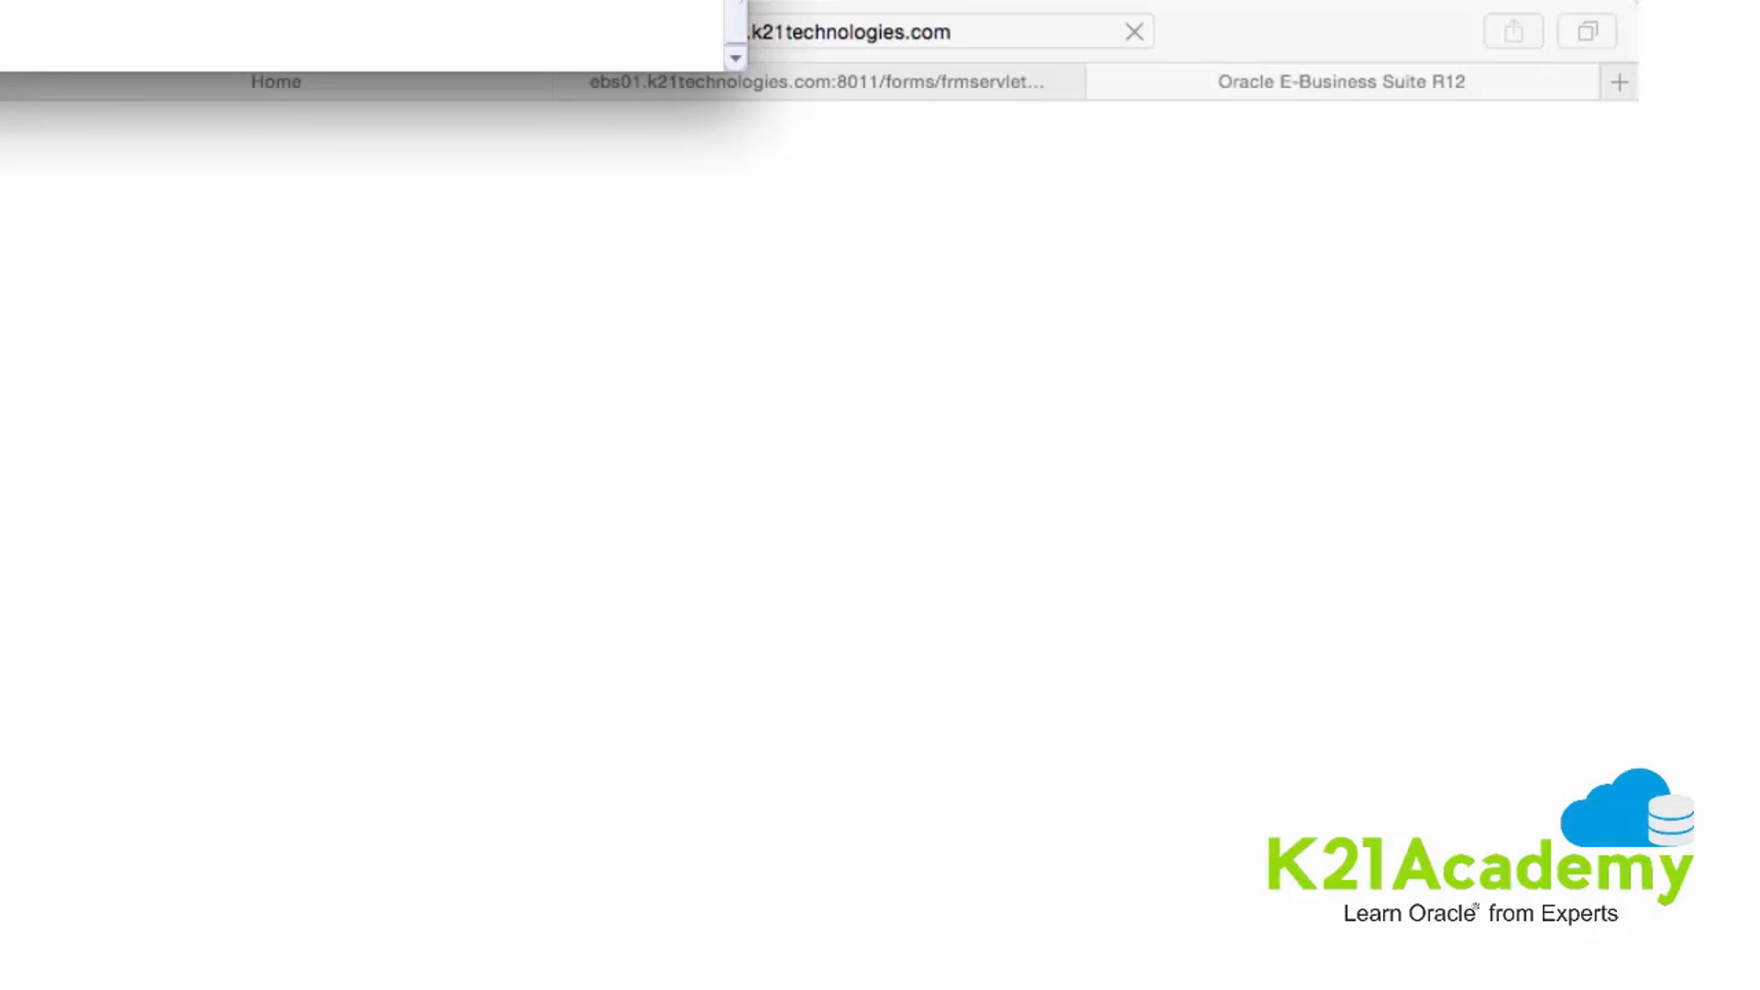
- Move the Oracle Developer Forms Runtime window to the top-left of the screen
left_click_drag(575, 48, 534, 22)
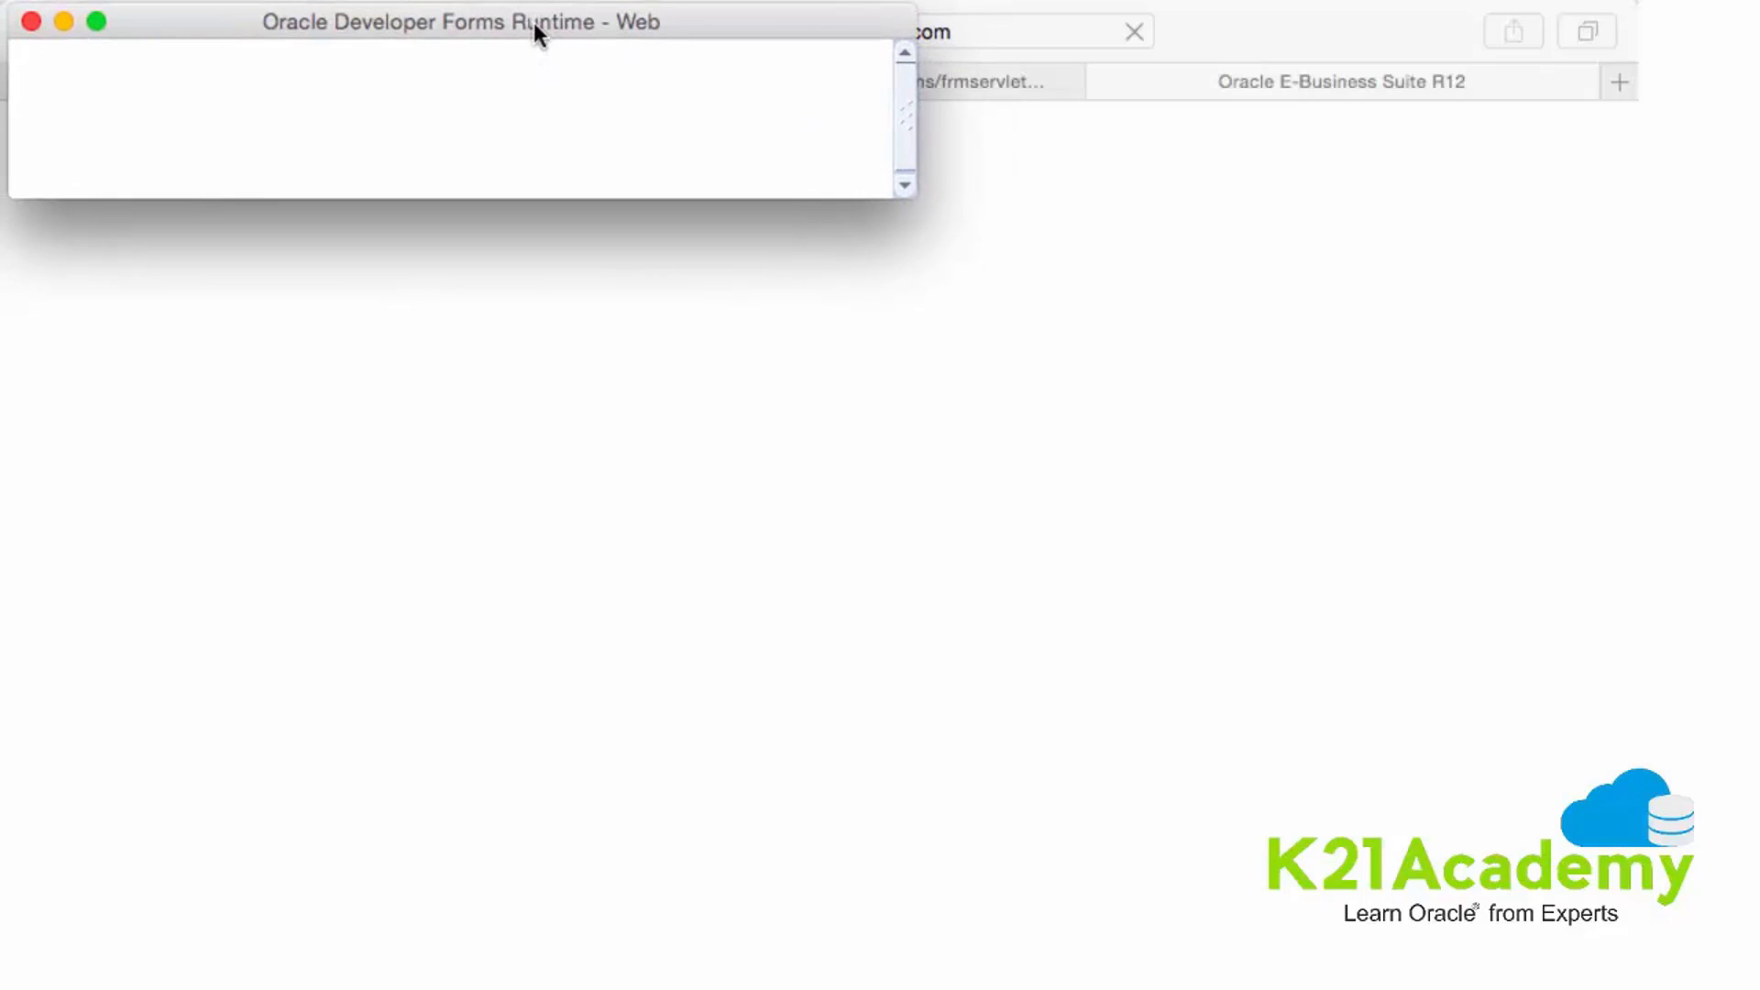